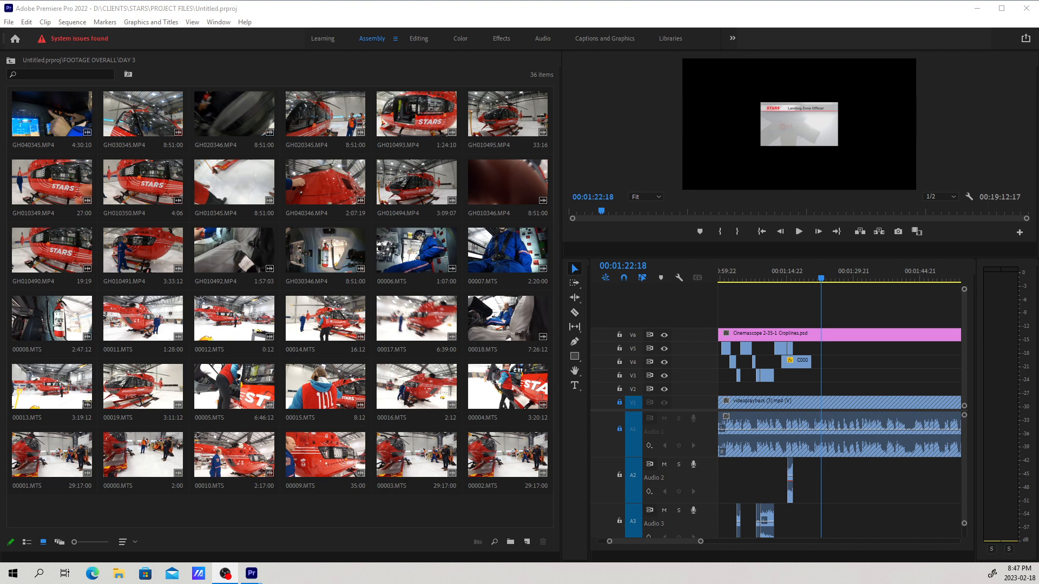
Start creating a new sequence and bring up its track settings.
click(10, 22)
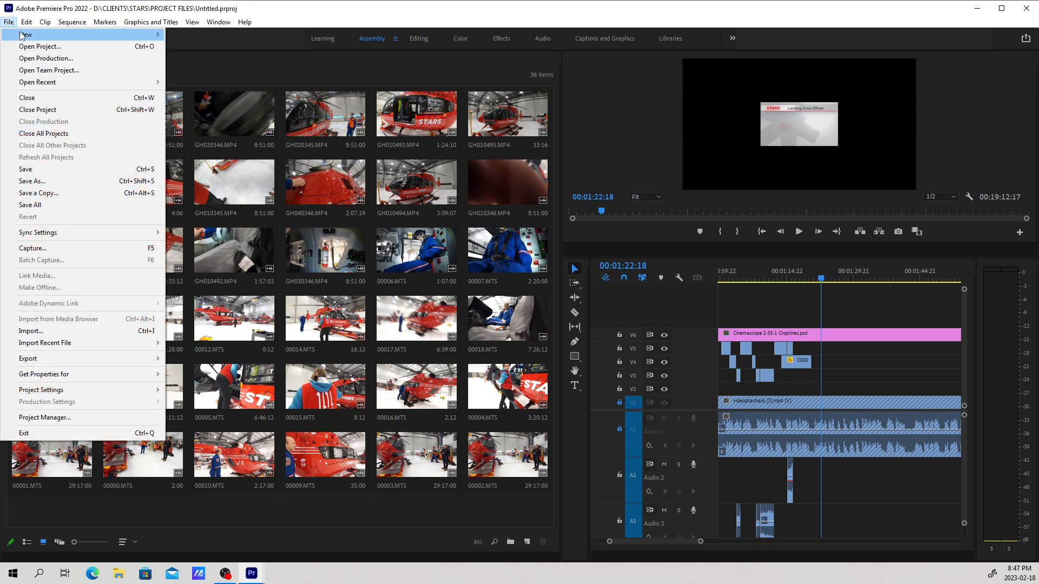
mouse_move(22, 35)
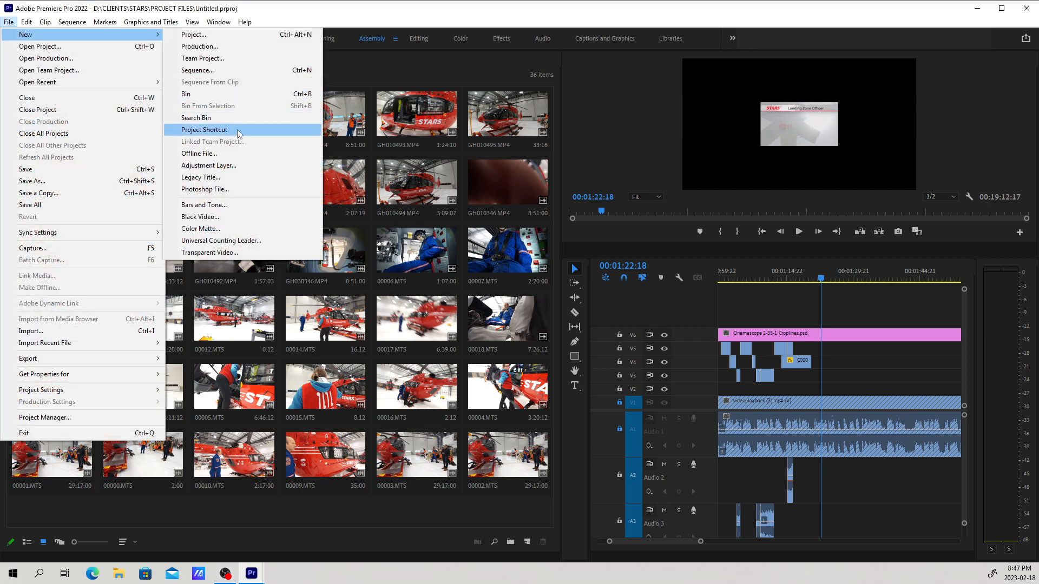
click(203, 72)
drag(400, 96, 303, 94)
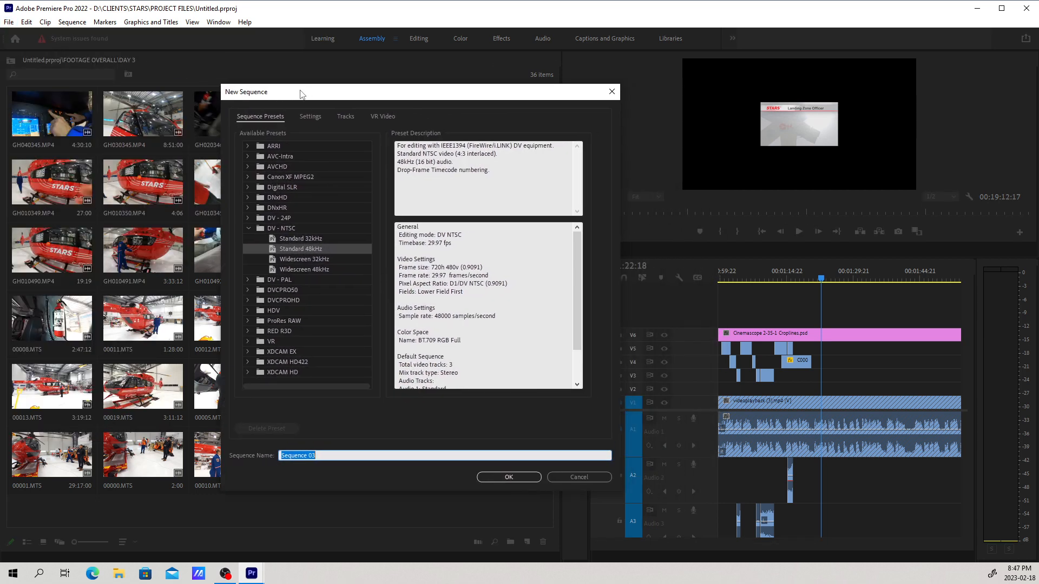
click(341, 117)
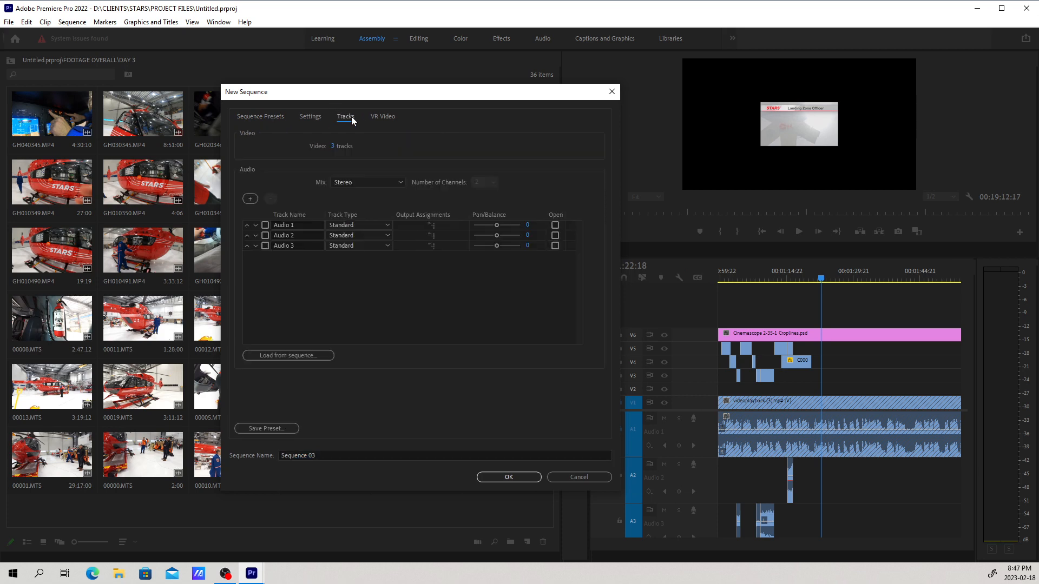
drag(346, 95, 232, 78)
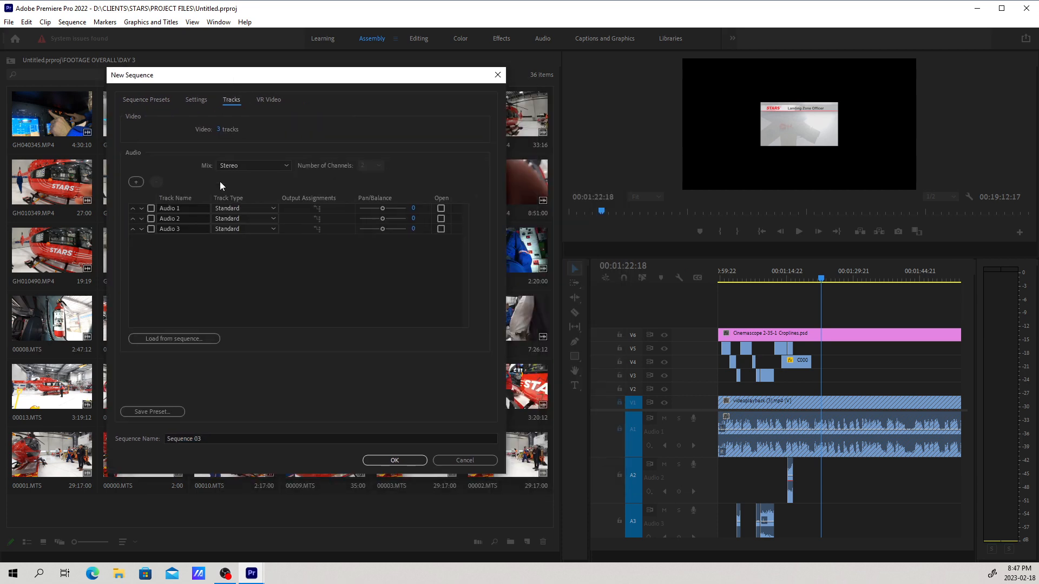
Delete the three default audio tracks, Audio 1 to Audio 3, from the new sequence.
click(188, 248)
click(151, 209)
click(151, 218)
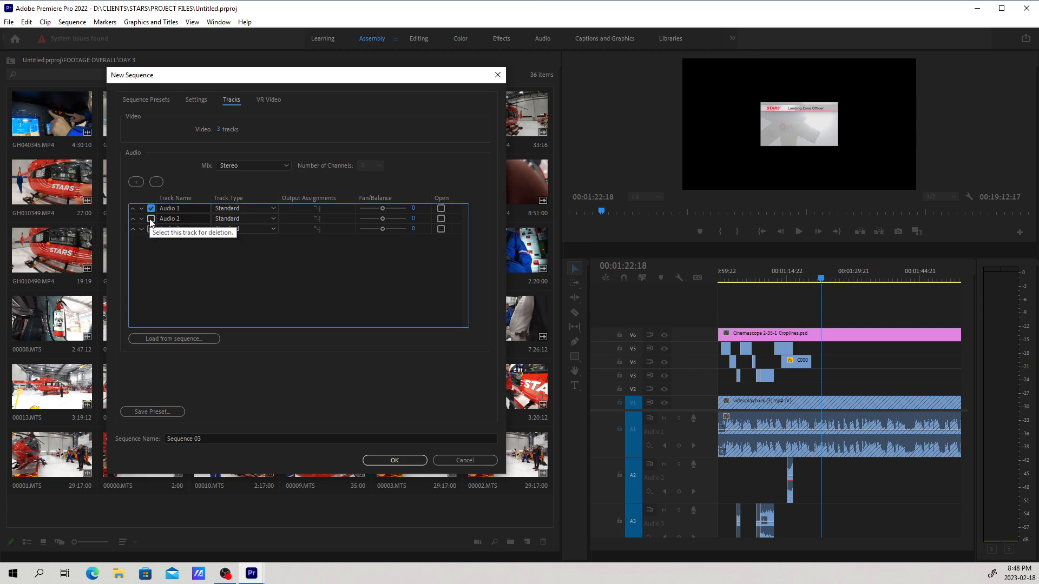
click(151, 229)
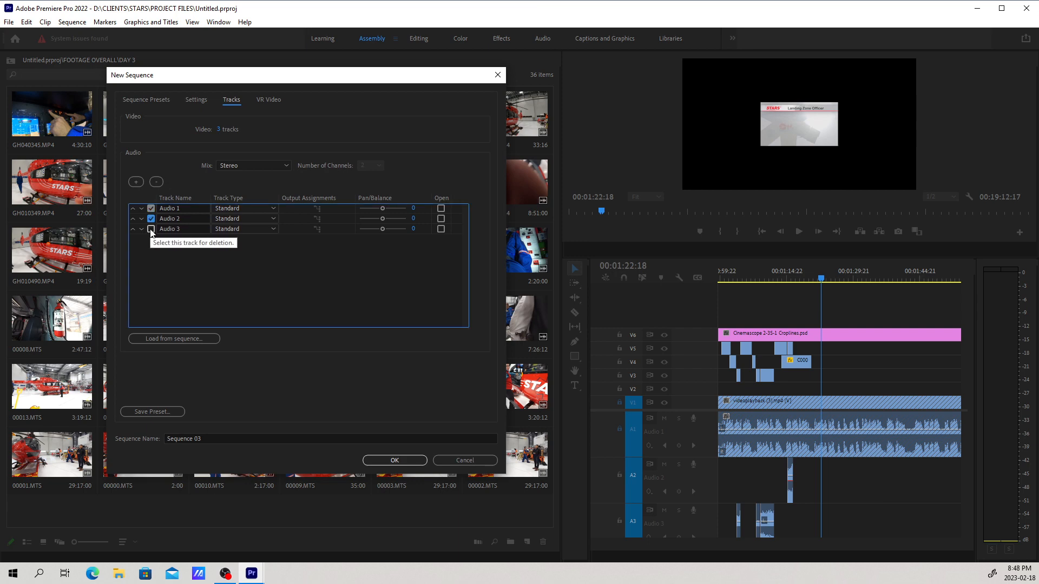
click(159, 182)
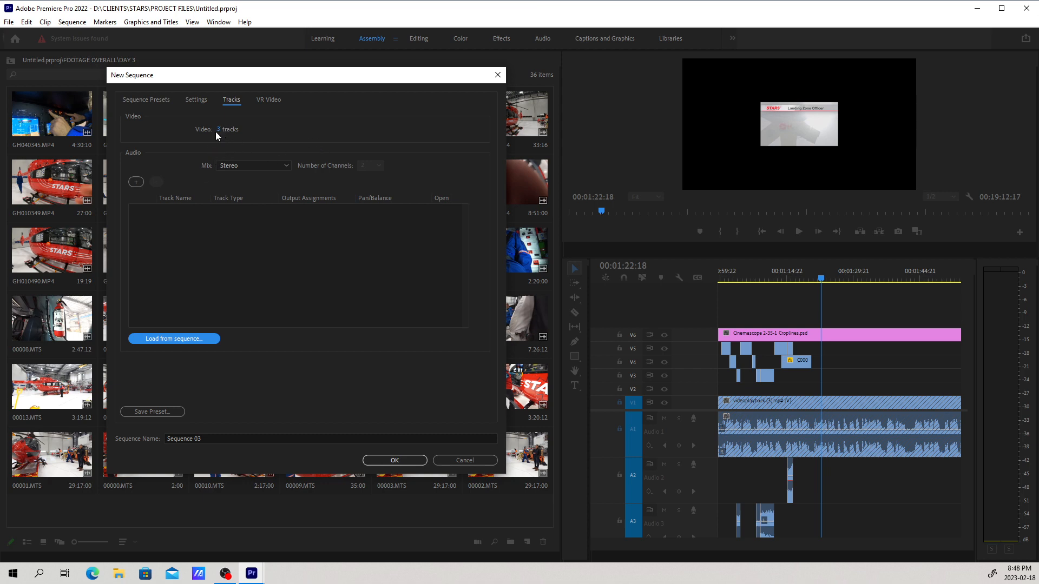
Set the sequence's audio mix to Multichannel with 8 channels.
click(240, 165)
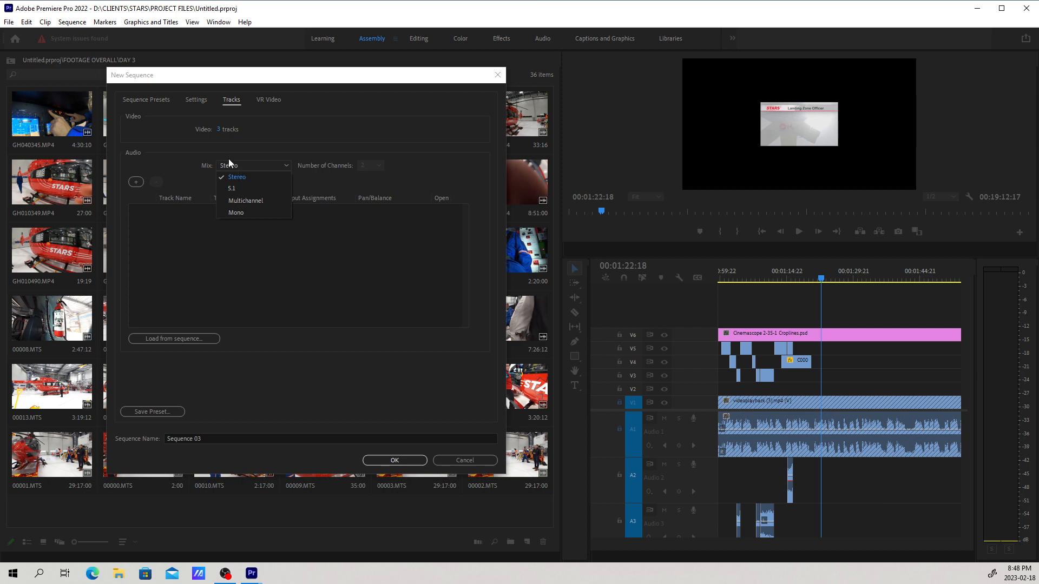
click(227, 163)
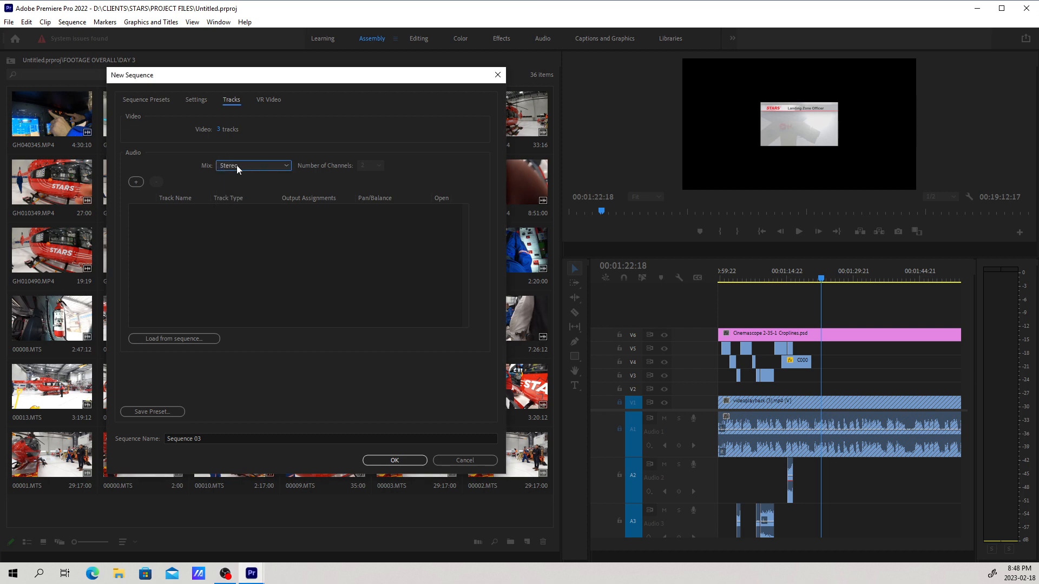
click(236, 164)
click(237, 199)
click(369, 165)
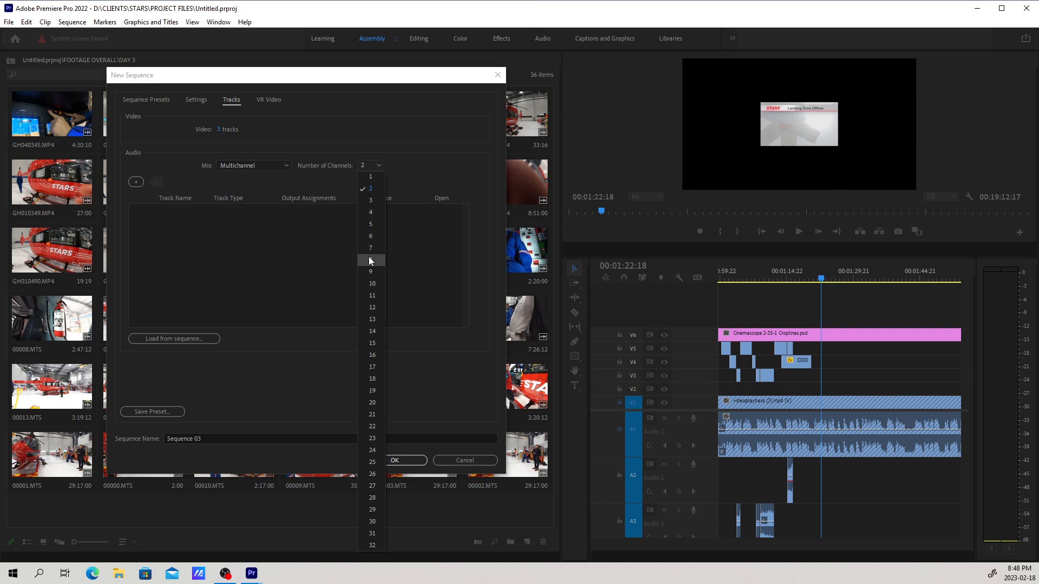
click(371, 261)
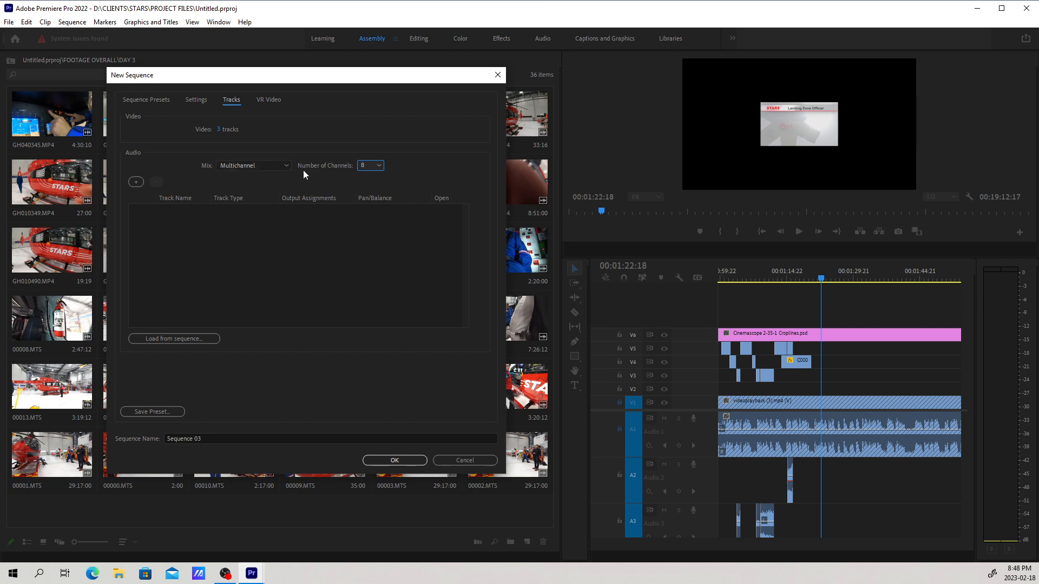
Add eight audio tracks to the new sequence, keeping the Mono track type.
click(136, 182)
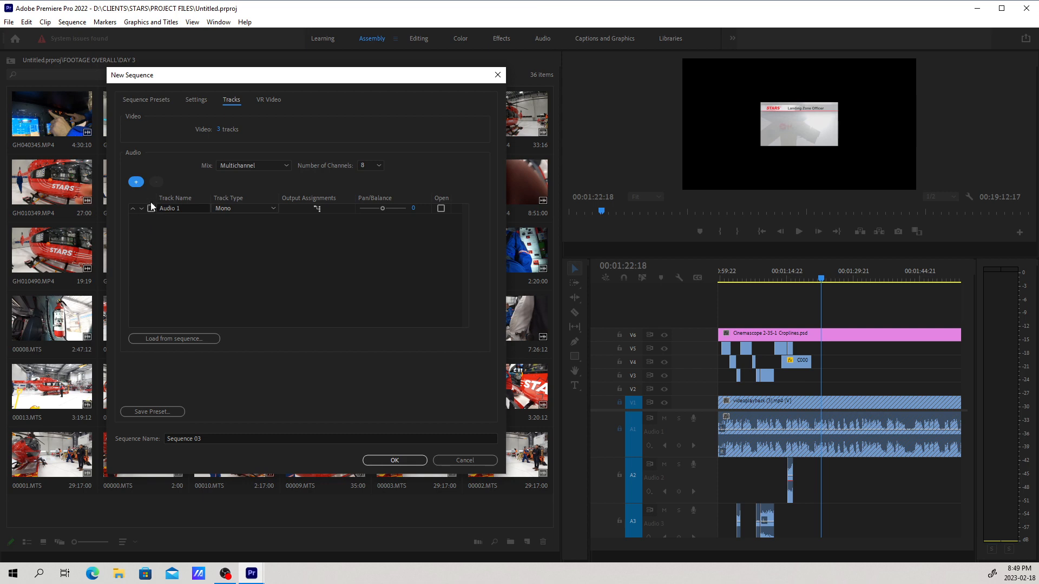
click(139, 185)
click(139, 185)
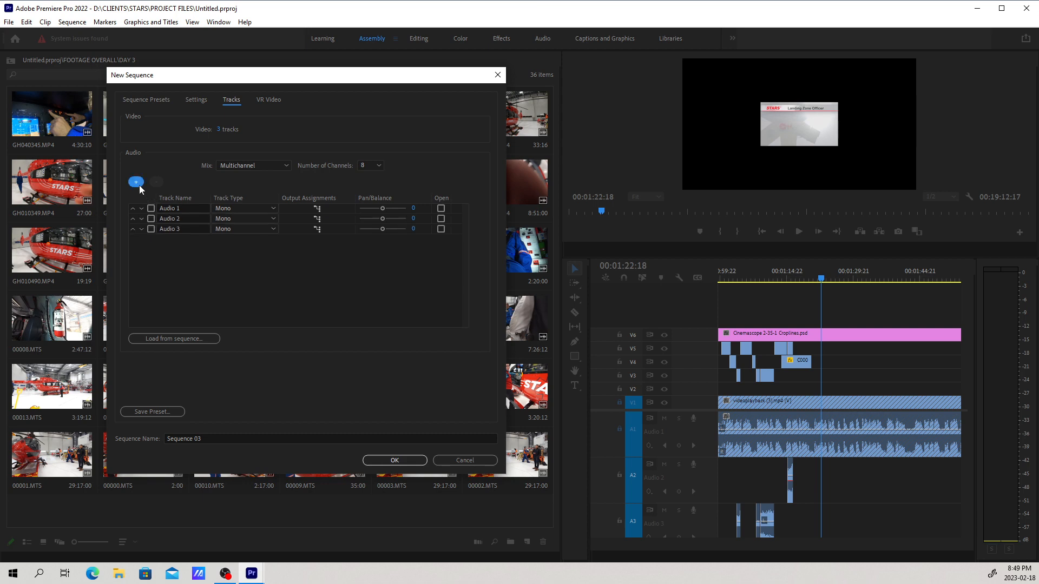
click(227, 209)
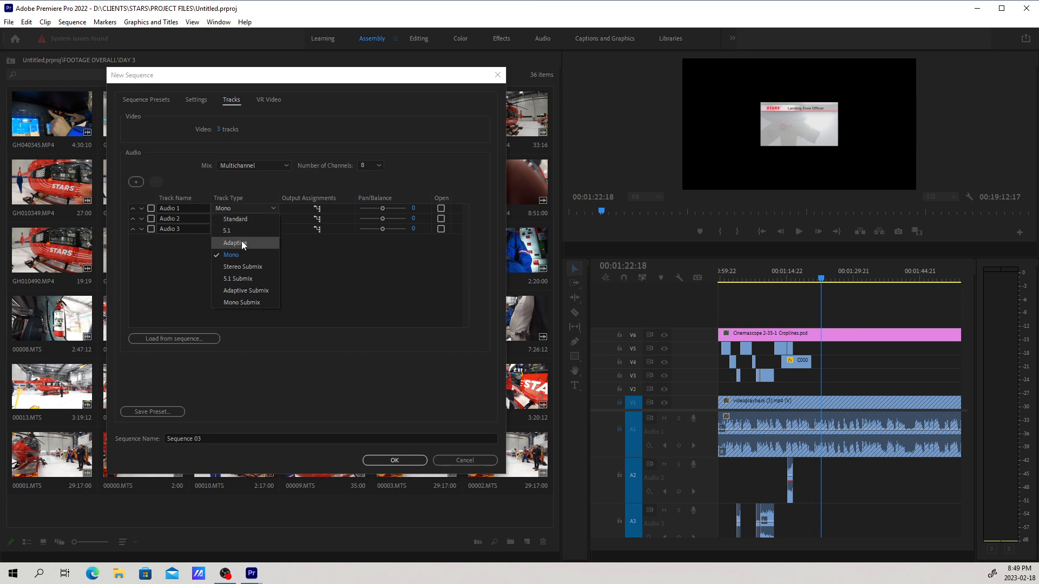
click(307, 285)
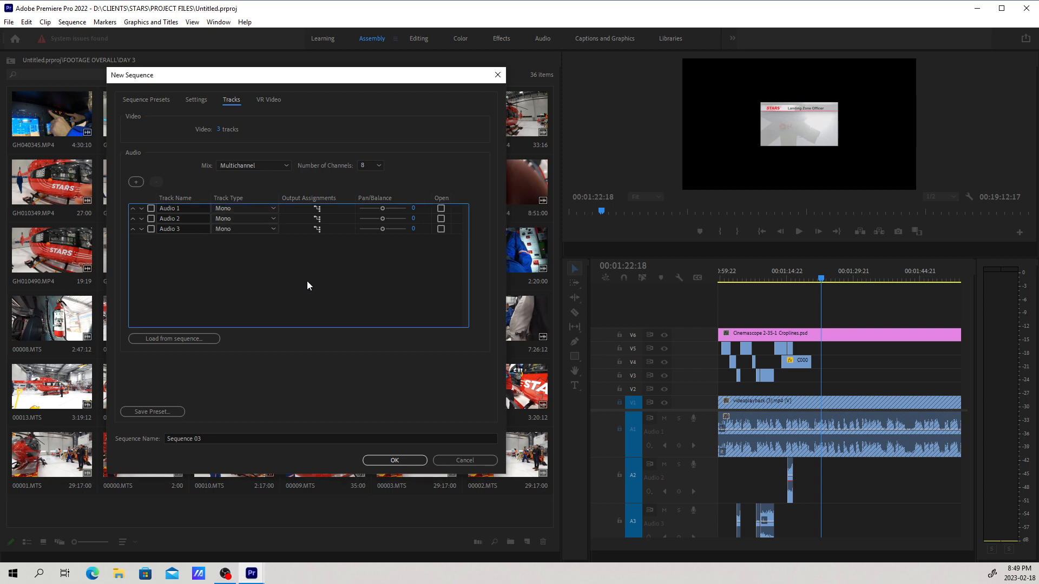
click(135, 183)
click(136, 183)
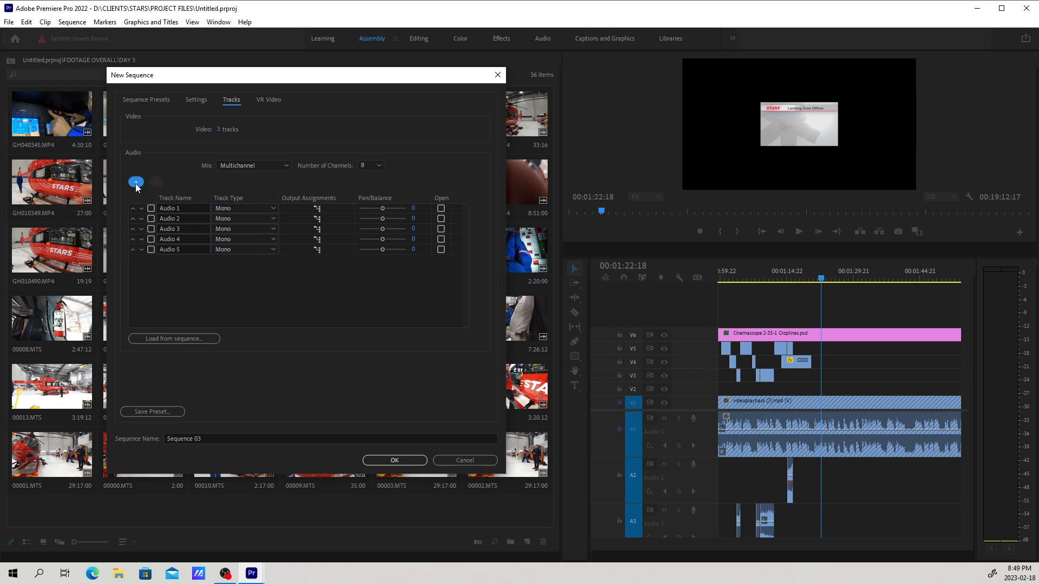
click(136, 182)
click(136, 183)
click(136, 182)
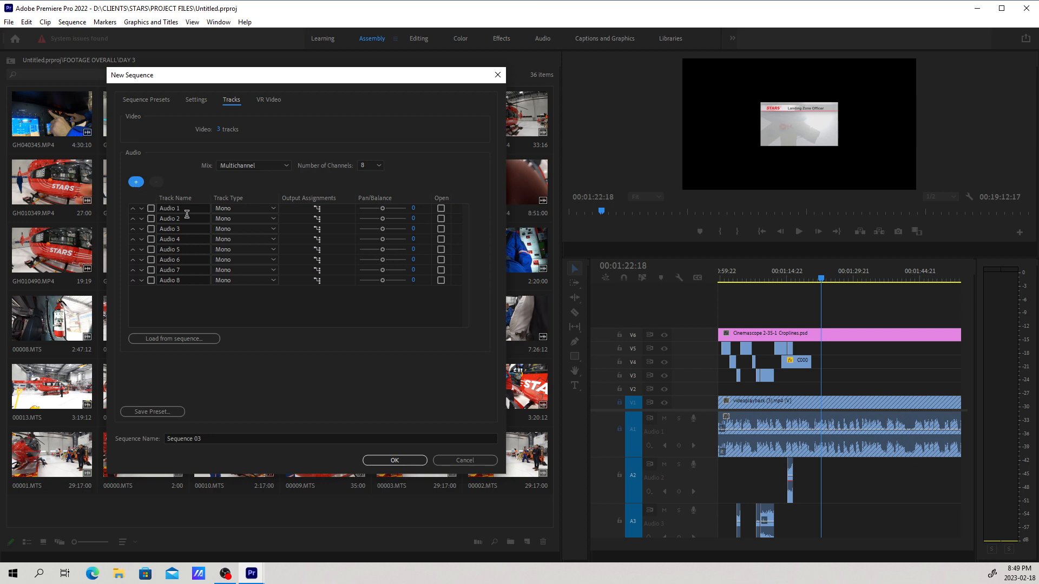
Rename the first three audio tracks as 1, 2 and 3.
click(189, 209)
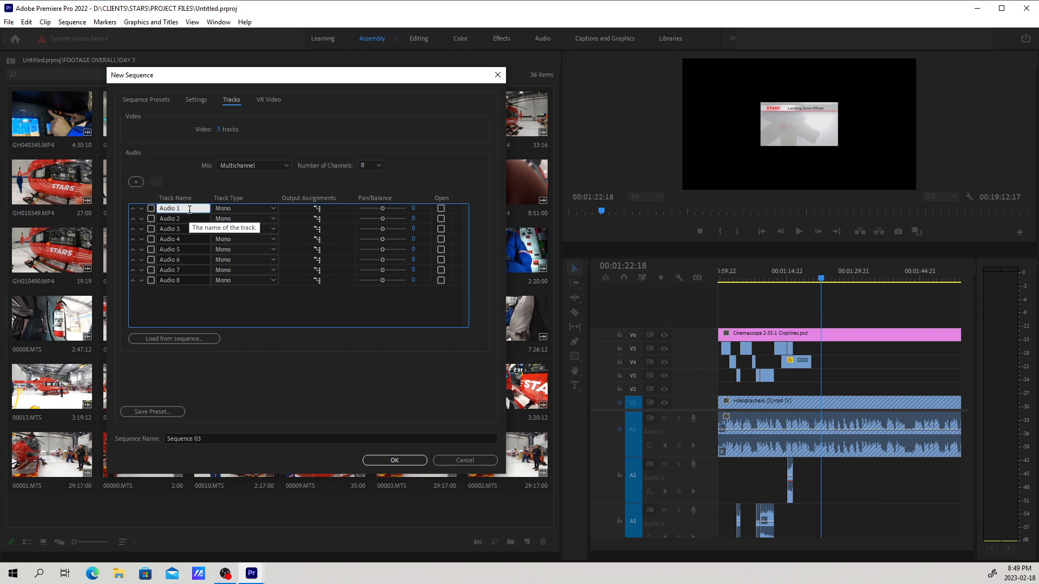
drag(184, 209, 141, 209)
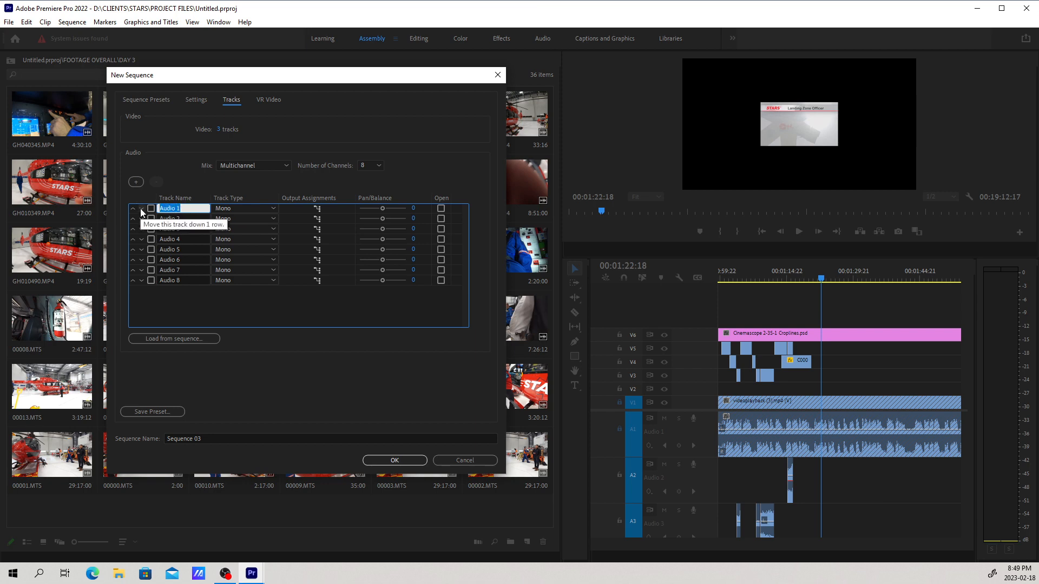
text(1)
click(174, 218)
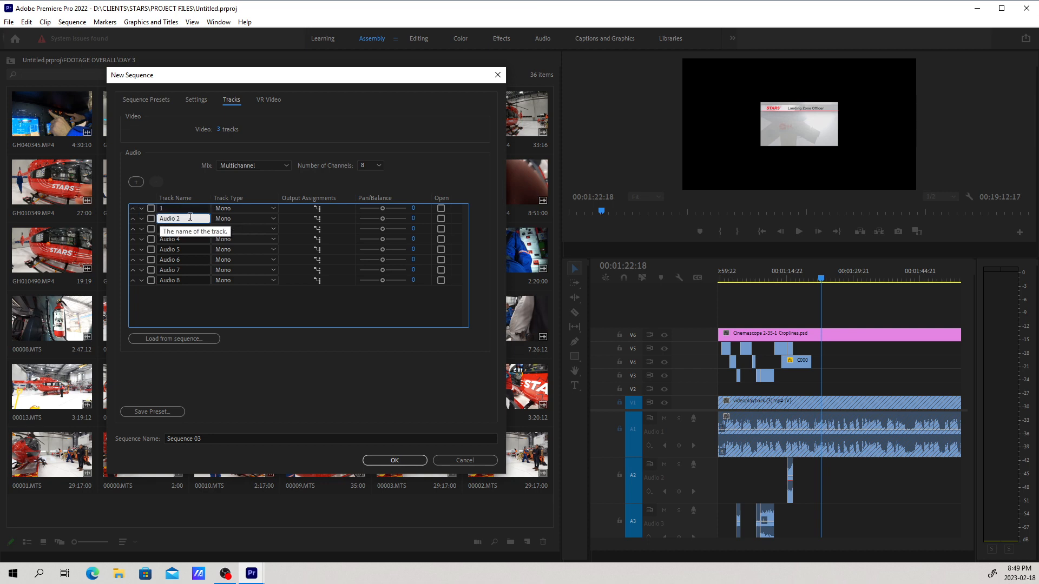
drag(189, 217, 121, 225)
text(2)
key(Tab)
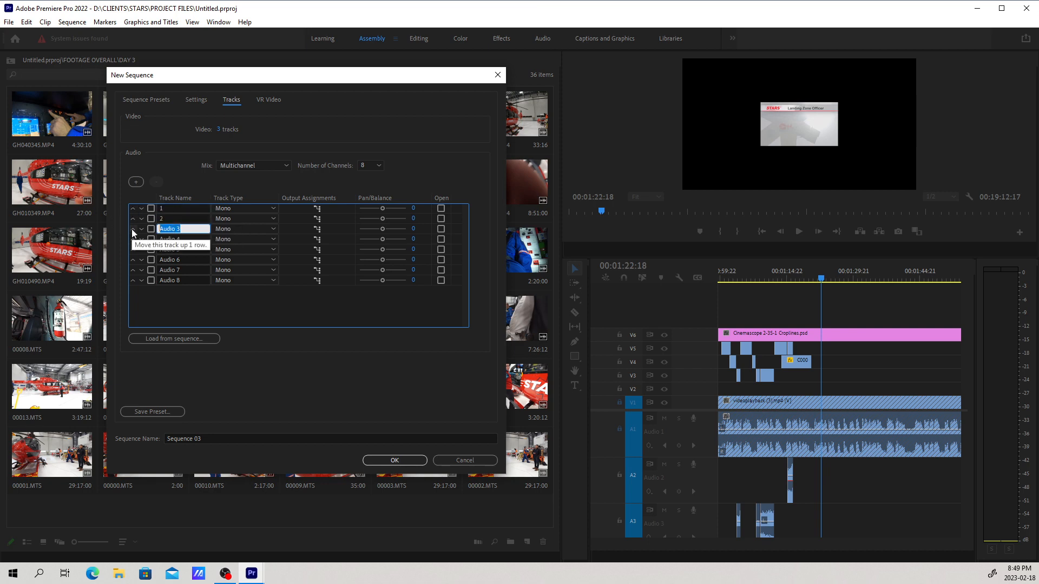
click(177, 229)
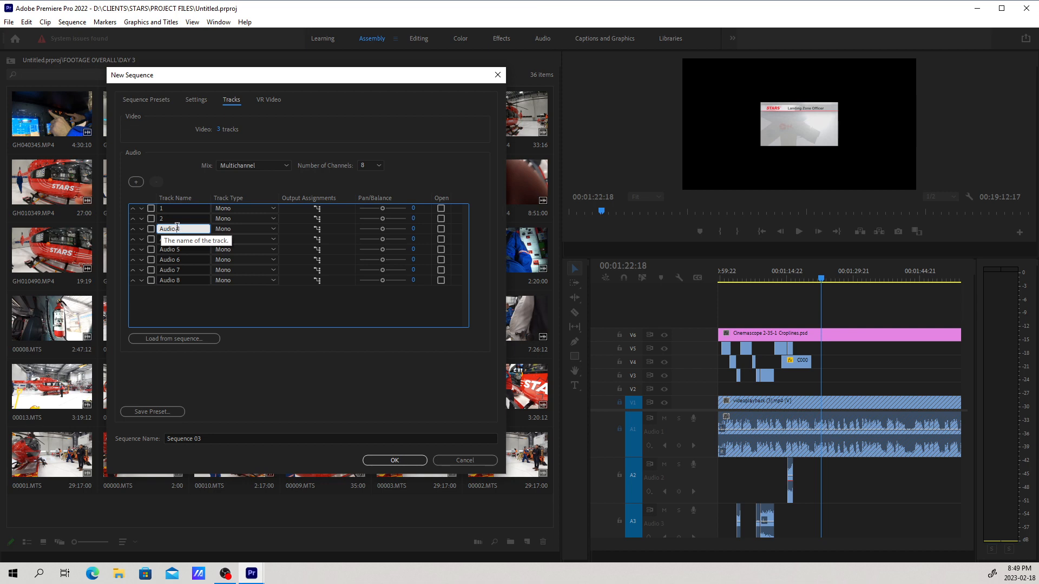
drag(177, 229, 112, 257)
text(3)
key(Tab)
Rename the remaining five audio tracks, Audio 4 to Audio 8, as 4, 5, 6, 7 and 8.
text(4)
key(BackSpace)
key(BackSpace)
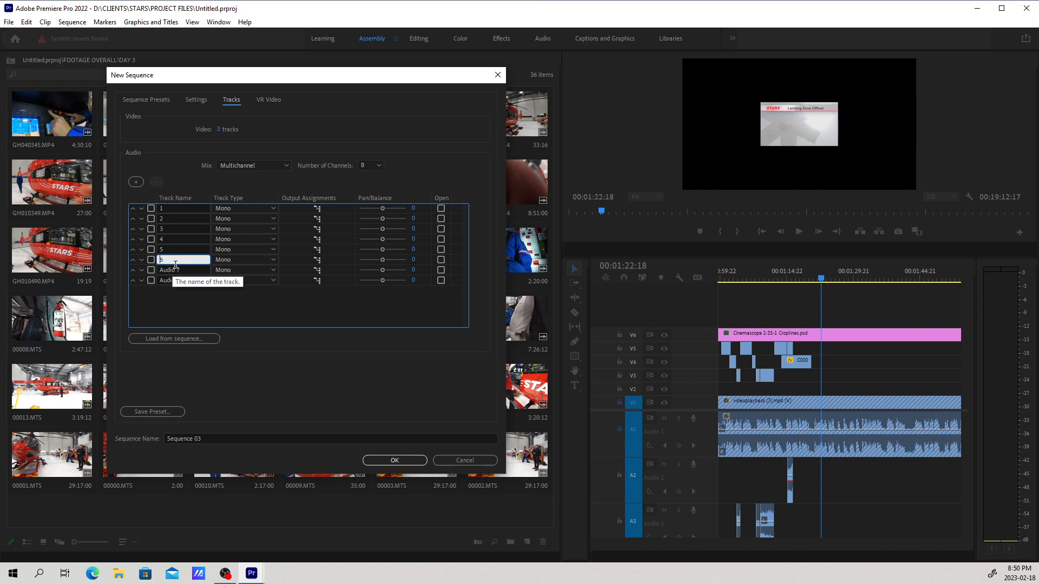
drag(177, 269, 119, 278)
key(BackSpace)
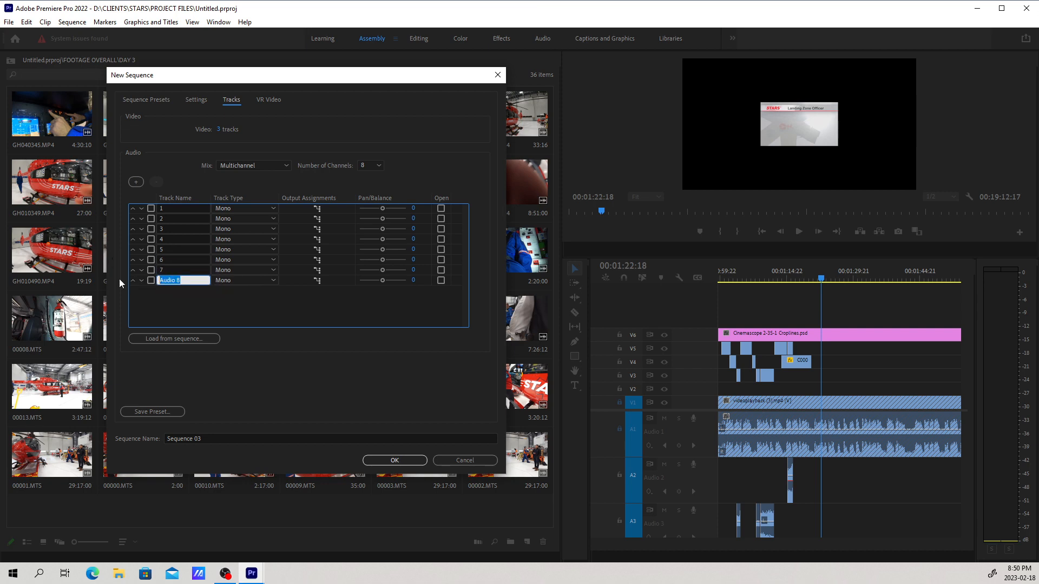
key(BackSpace)
click(205, 297)
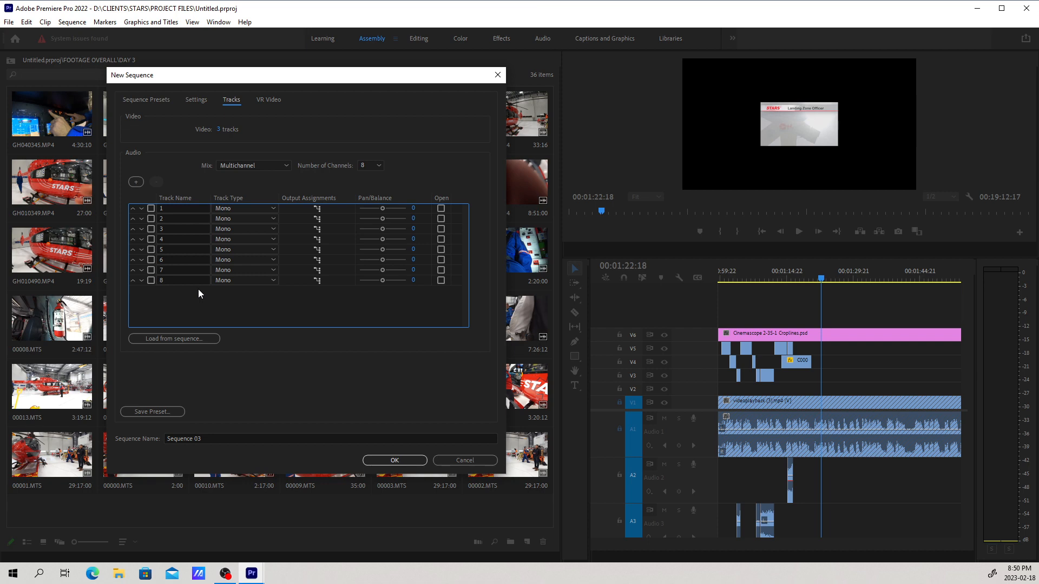
click(183, 209)
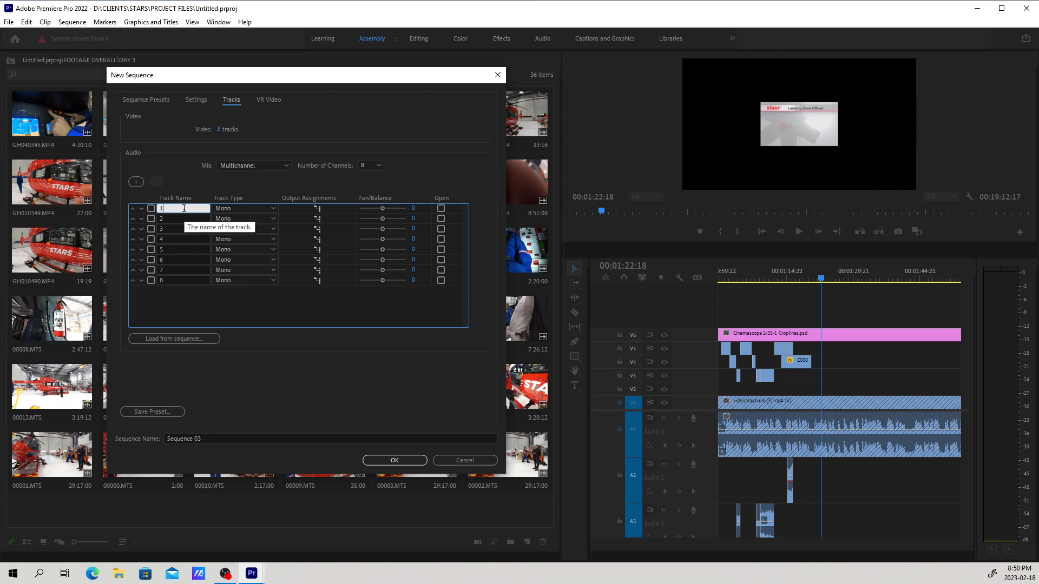
click(174, 281)
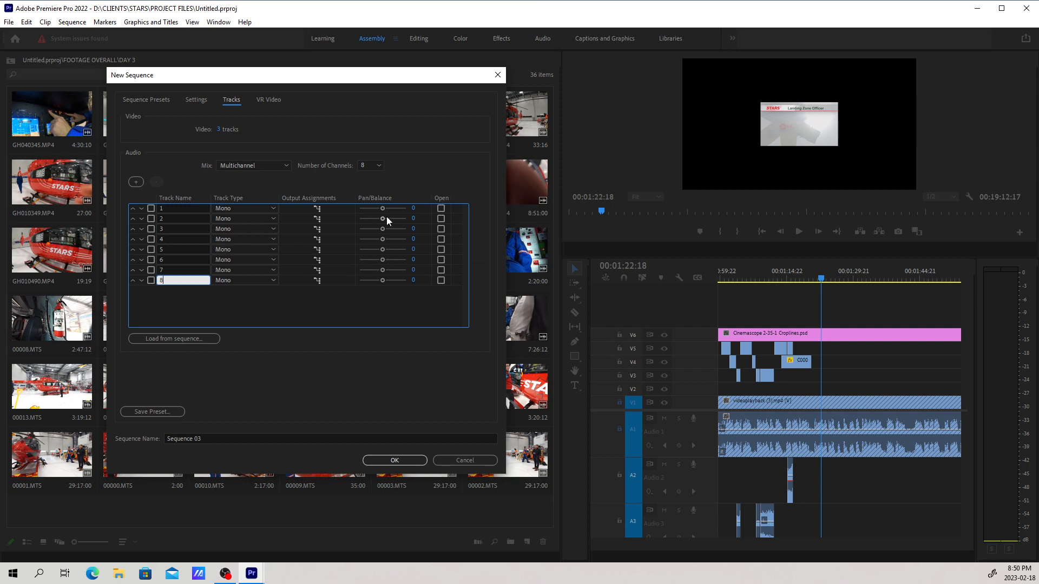
Enable the Open option for all eight audio tracks so they are expanded by default in the timeline.
click(440, 208)
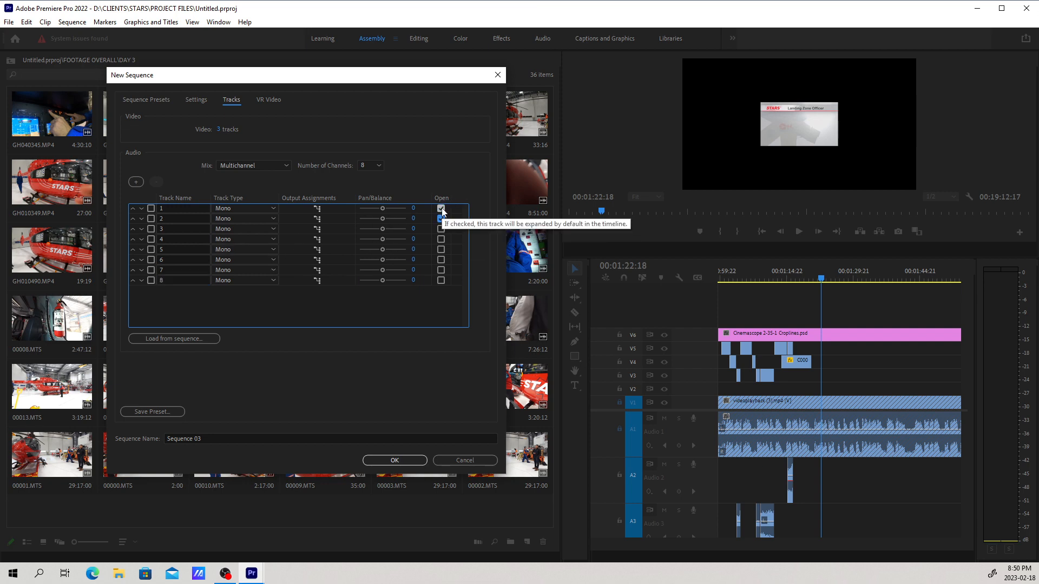
click(441, 229)
click(441, 239)
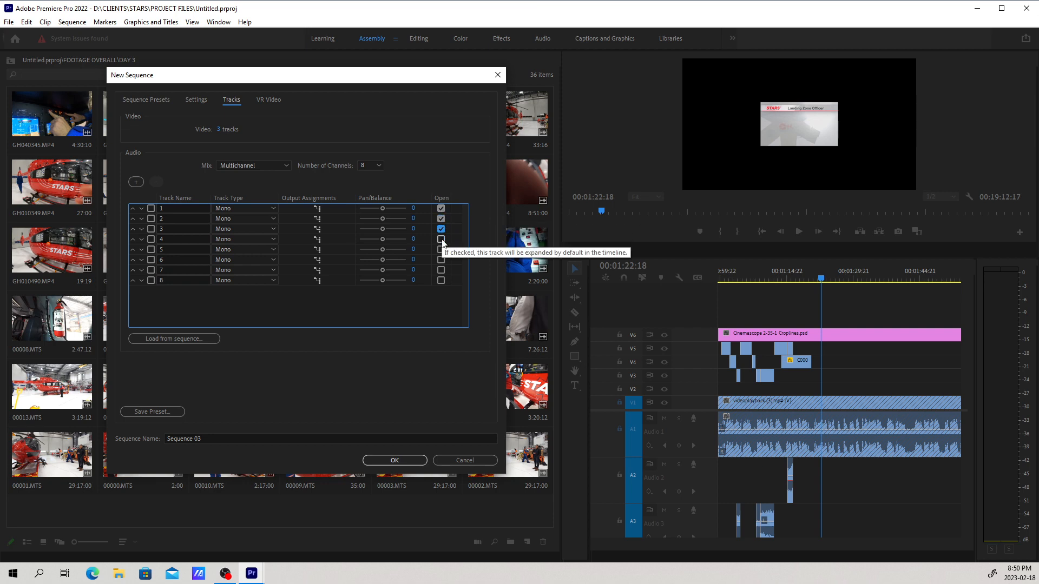
click(441, 250)
click(440, 260)
click(440, 270)
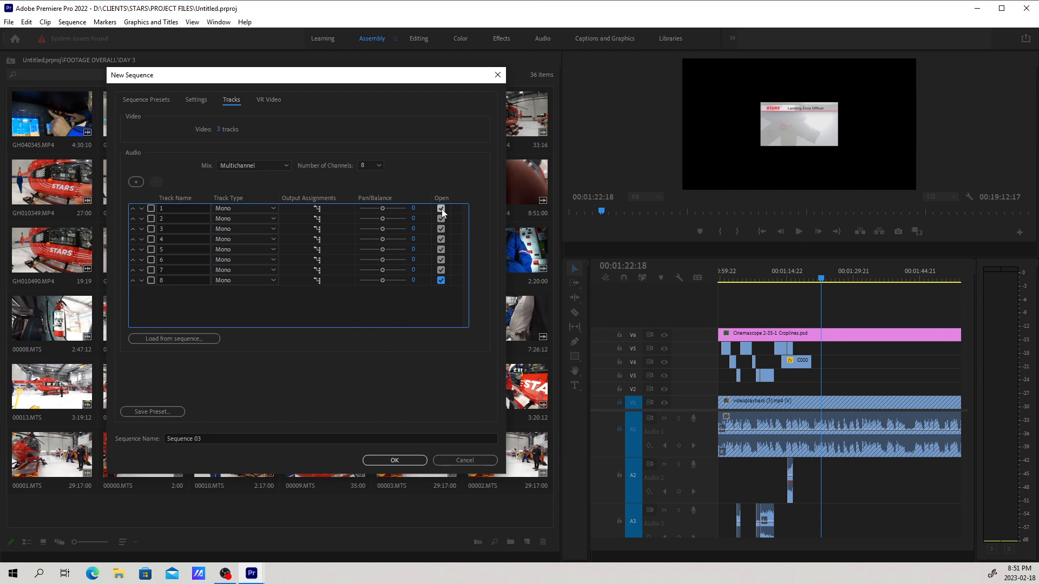
click(392, 459)
Examine the output channel assignments of audio track 1 without changing them.
click(317, 209)
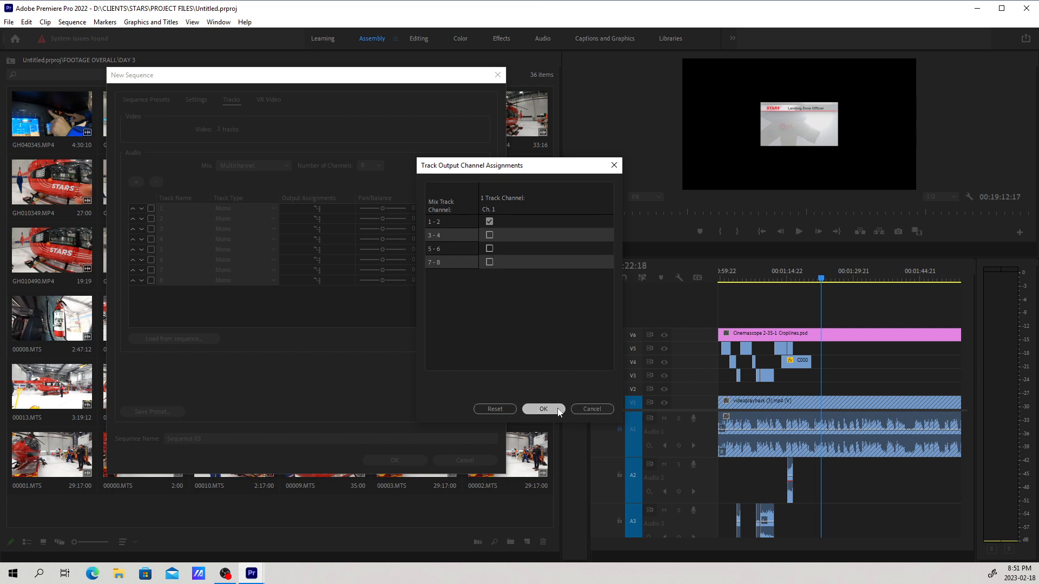
click(543, 409)
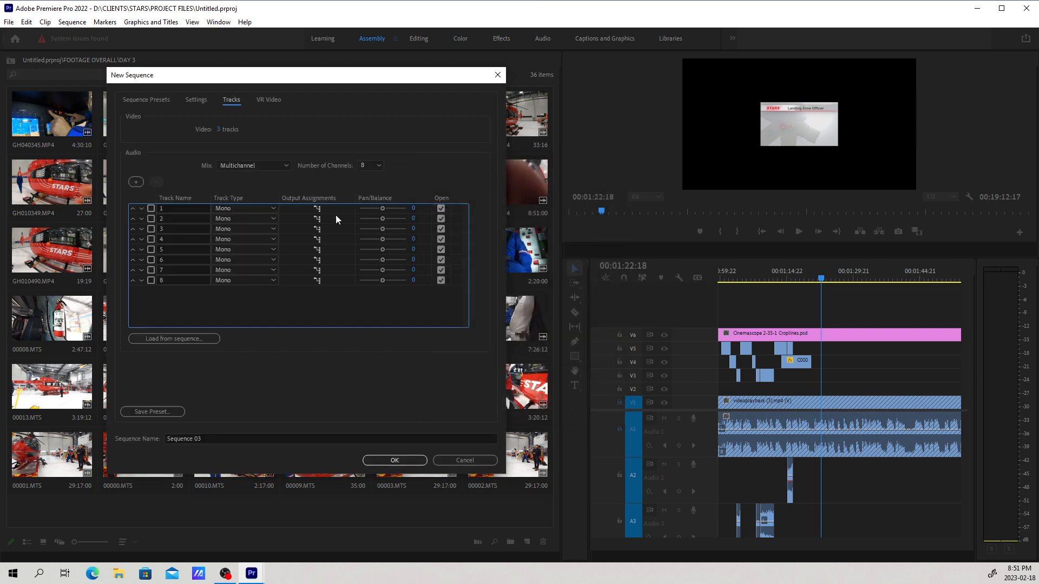
click(318, 210)
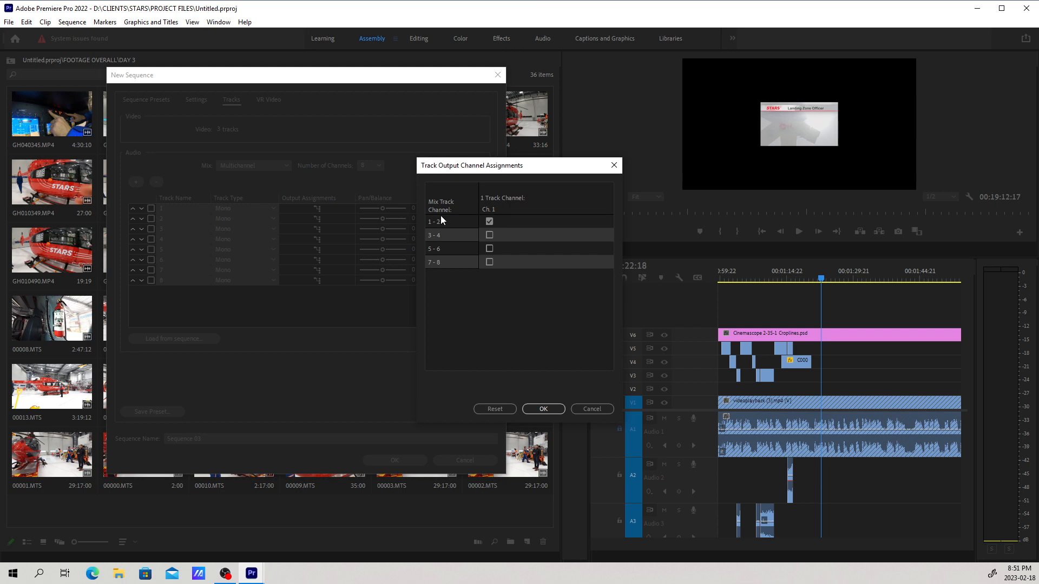
click(602, 409)
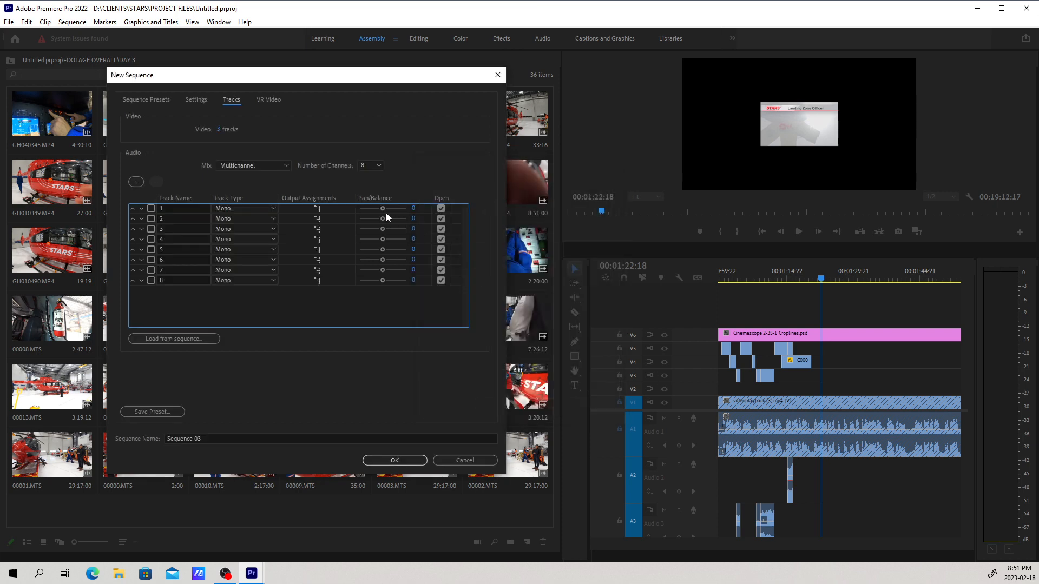
Create Sequence 03 with the configured audio tracks and open its Audio Track Mixer.
click(392, 460)
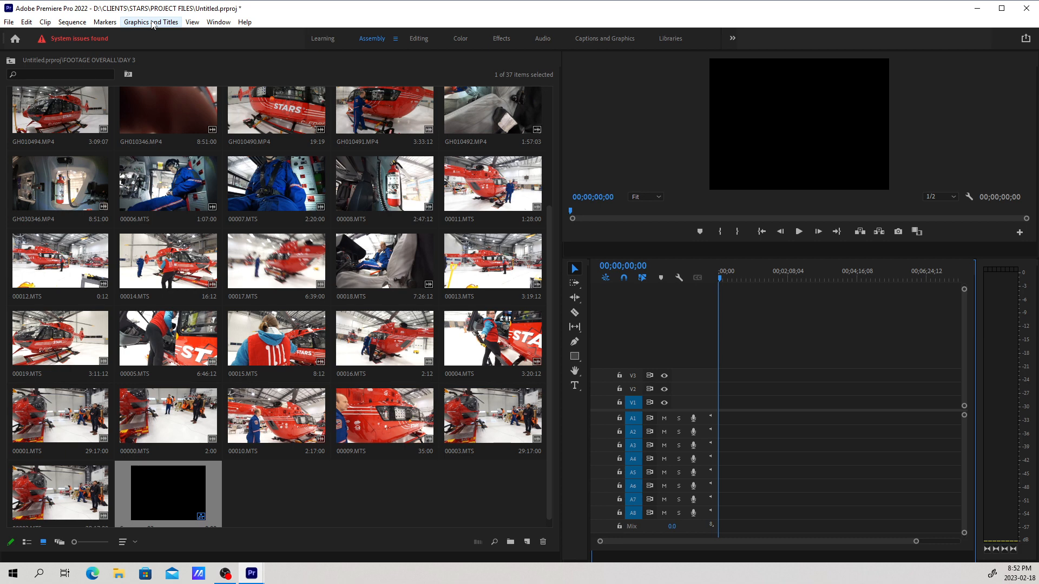
click(192, 22)
mouse_move(212, 22)
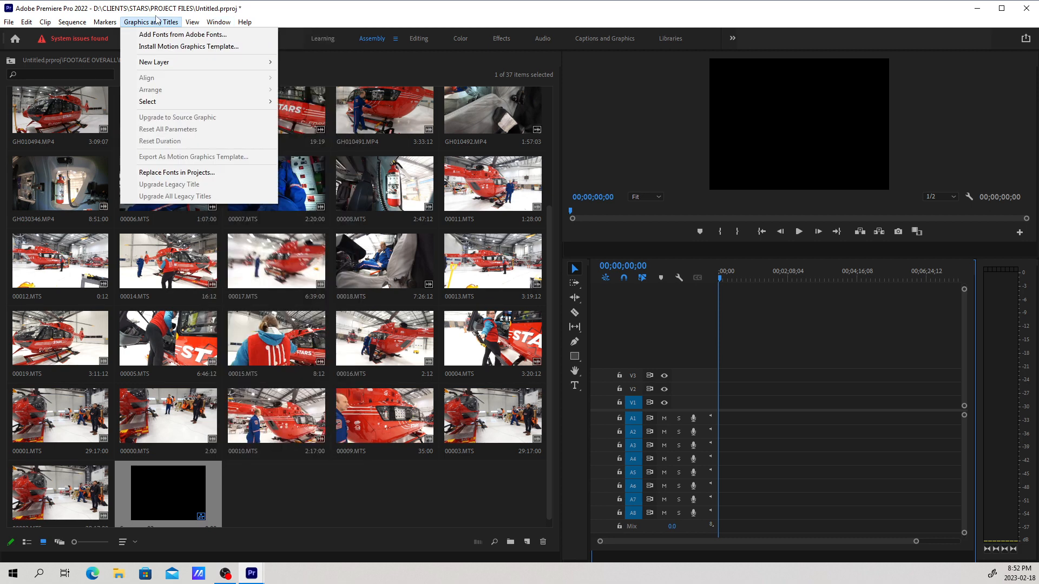
mouse_move(75, 25)
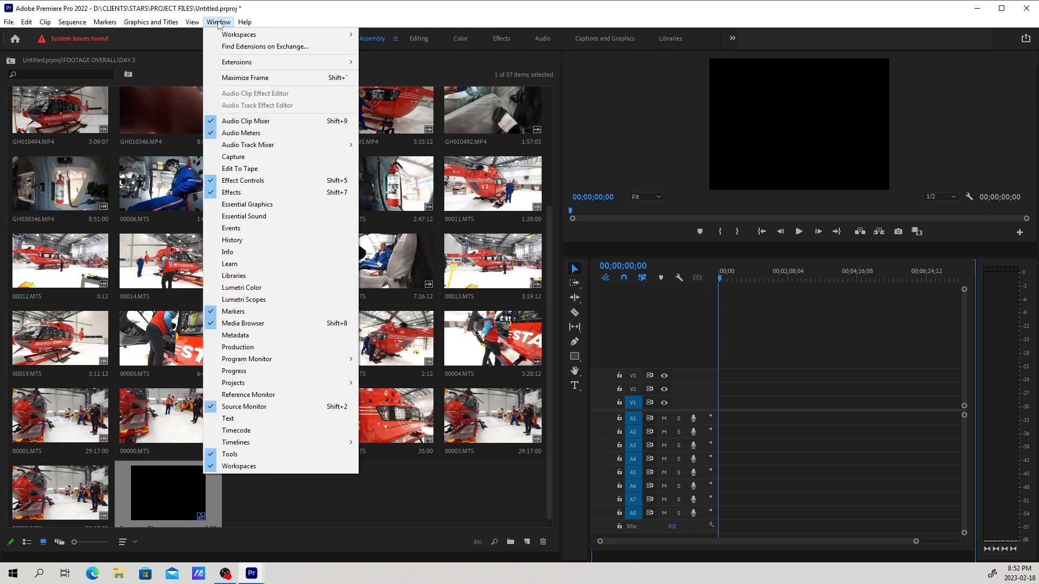
mouse_move(267, 149)
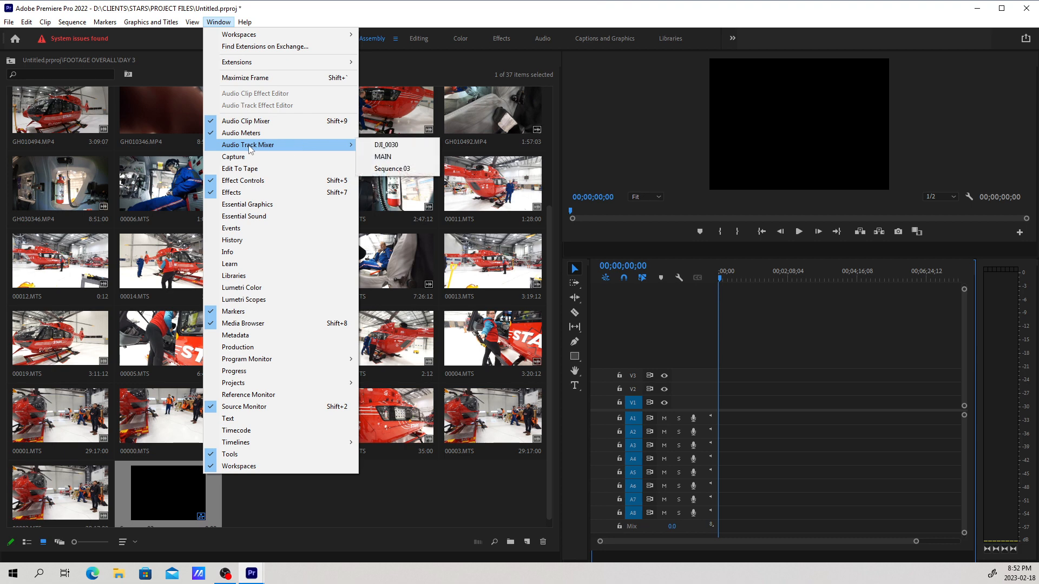
click(219, 24)
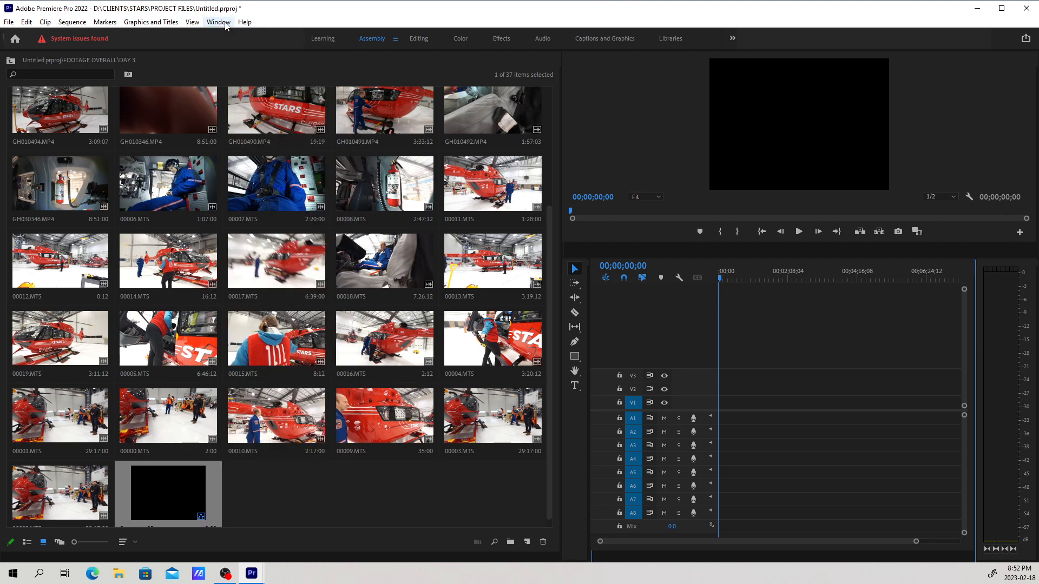
click(225, 24)
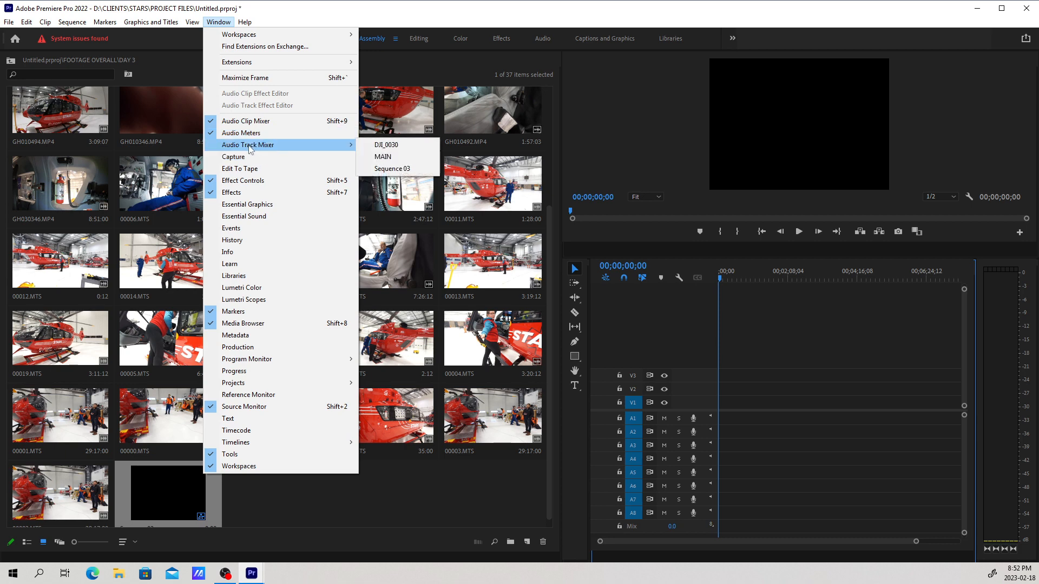
click(391, 168)
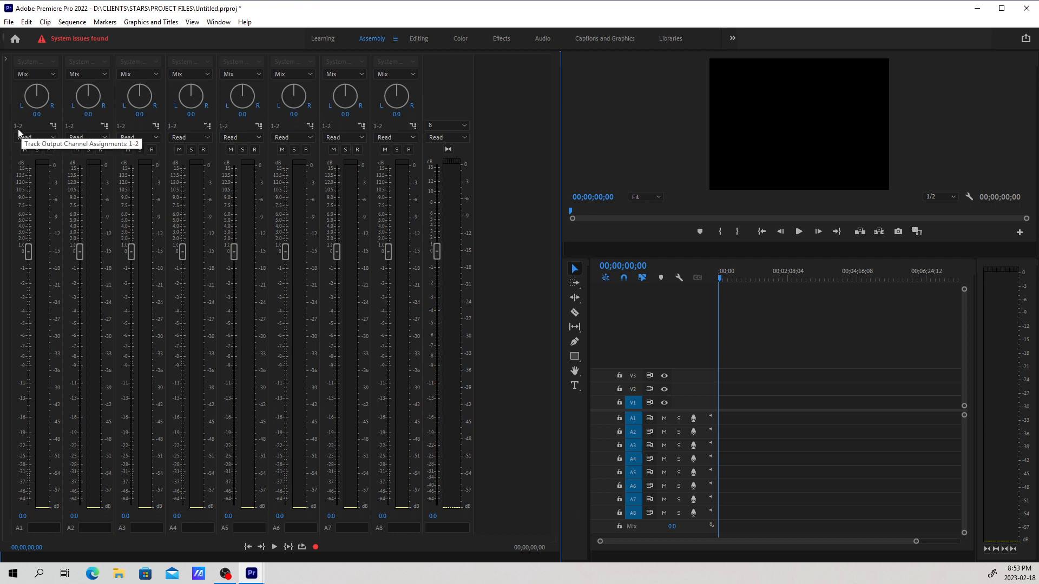
Check the output channel assignments of audio tracks 1 and 2, keeping both on mix channels 1-2.
click(54, 127)
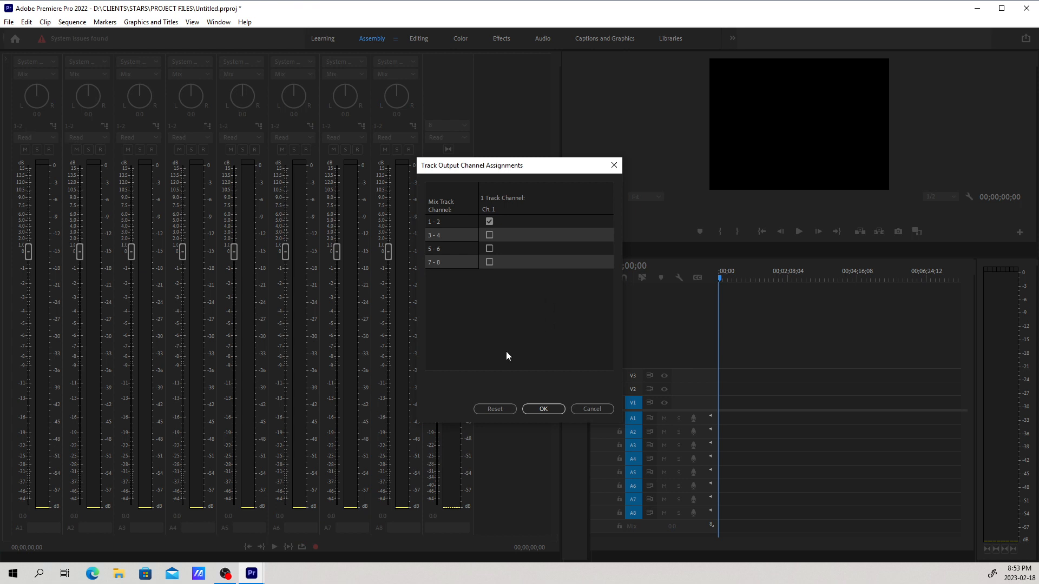
click(543, 409)
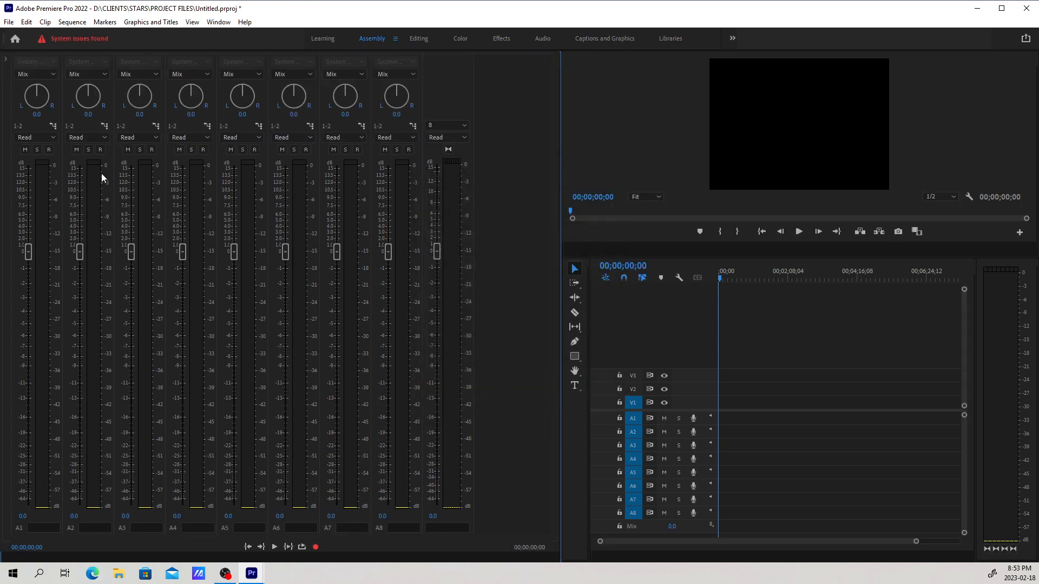
click(104, 126)
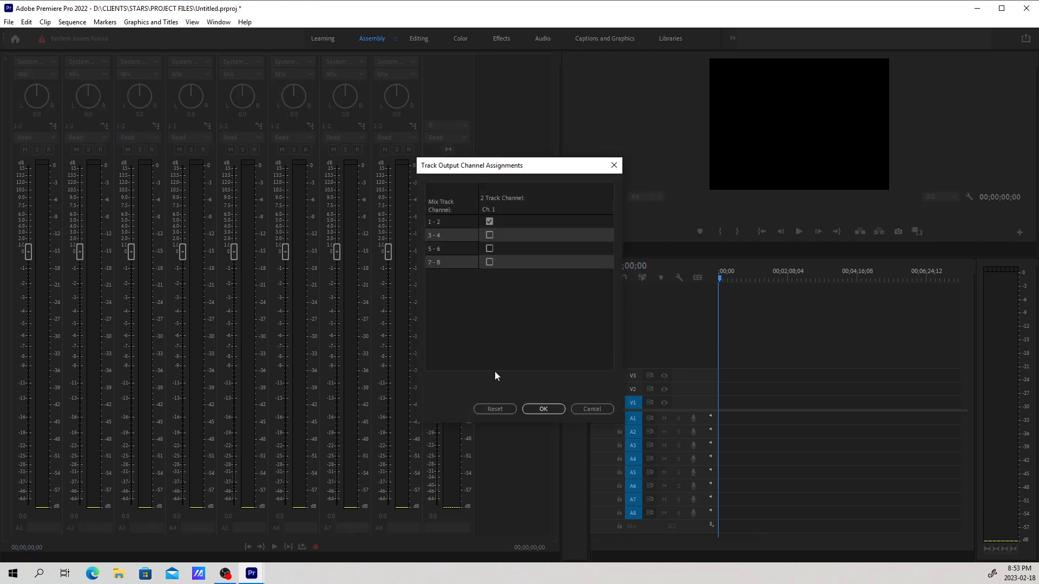
click(542, 406)
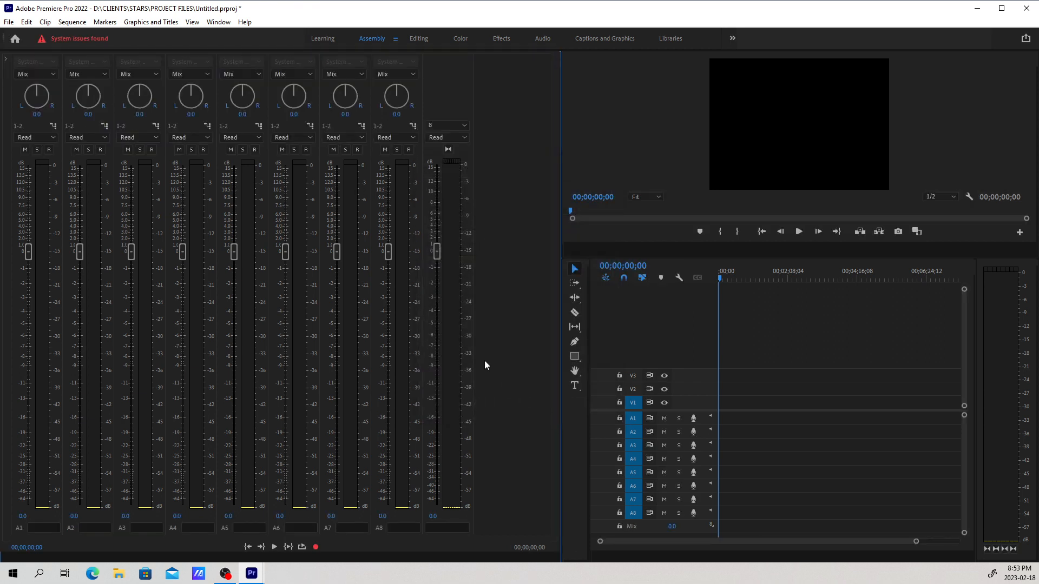
Assign the outputs of audio tracks 3 and 4 to mix channels 3-4 instead of 1-2.
click(156, 126)
click(156, 126)
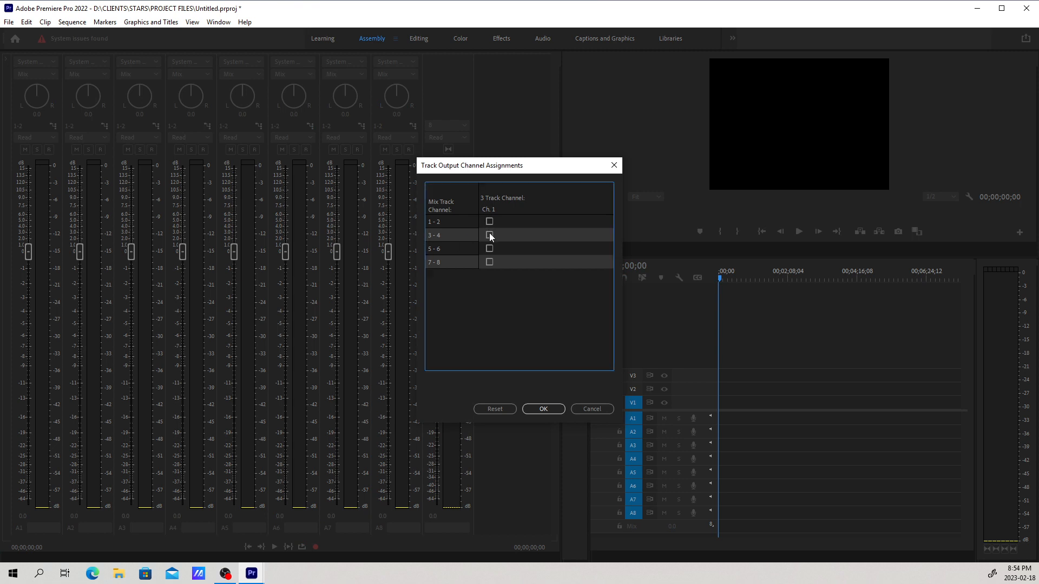
click(489, 235)
click(543, 409)
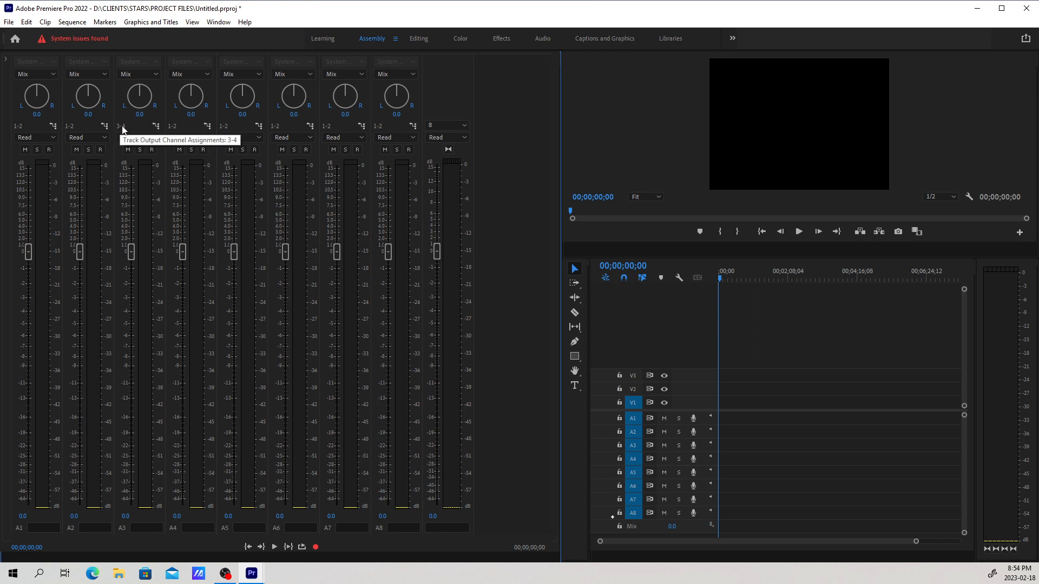
click(208, 126)
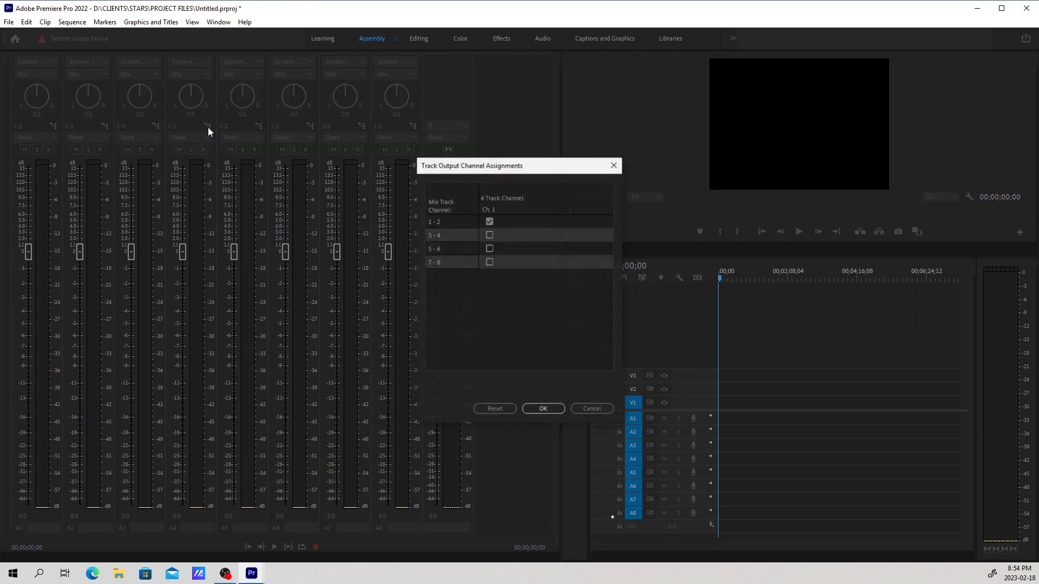
click(490, 221)
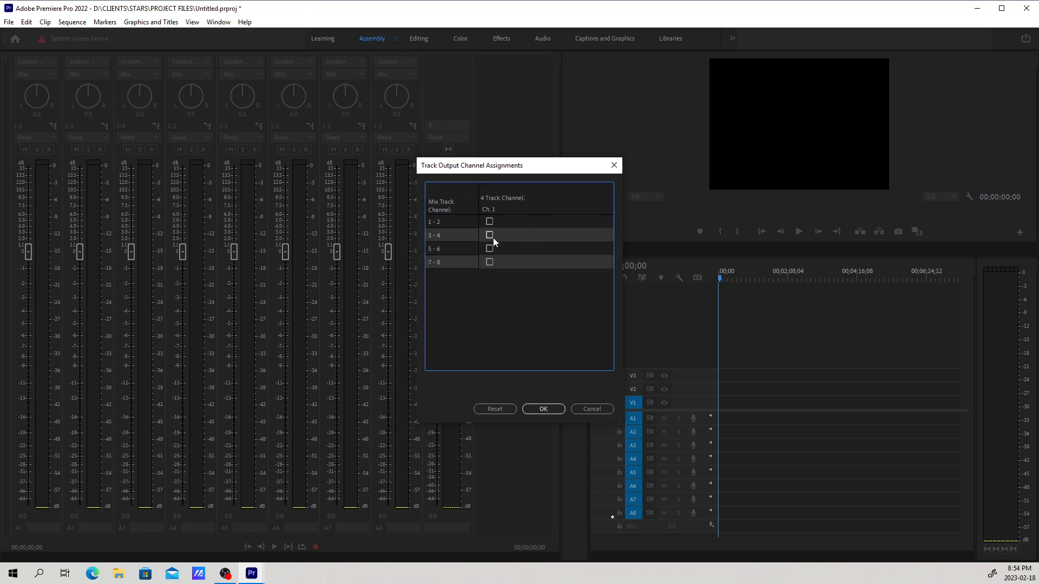
click(490, 236)
click(543, 409)
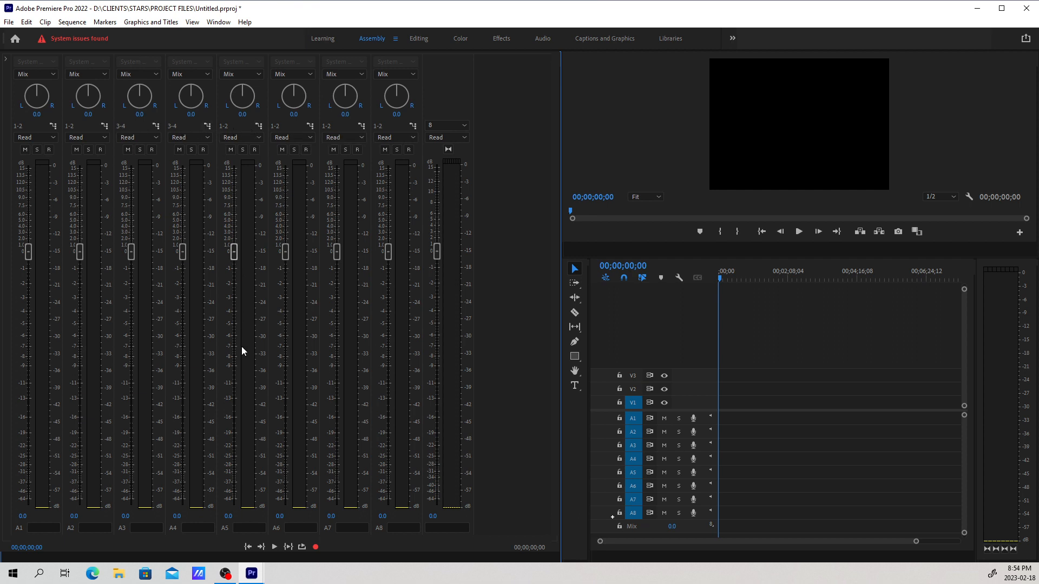
Assign the outputs of audio tracks 5 and 6 to mix channels 5-6 instead of 1-2.
click(258, 126)
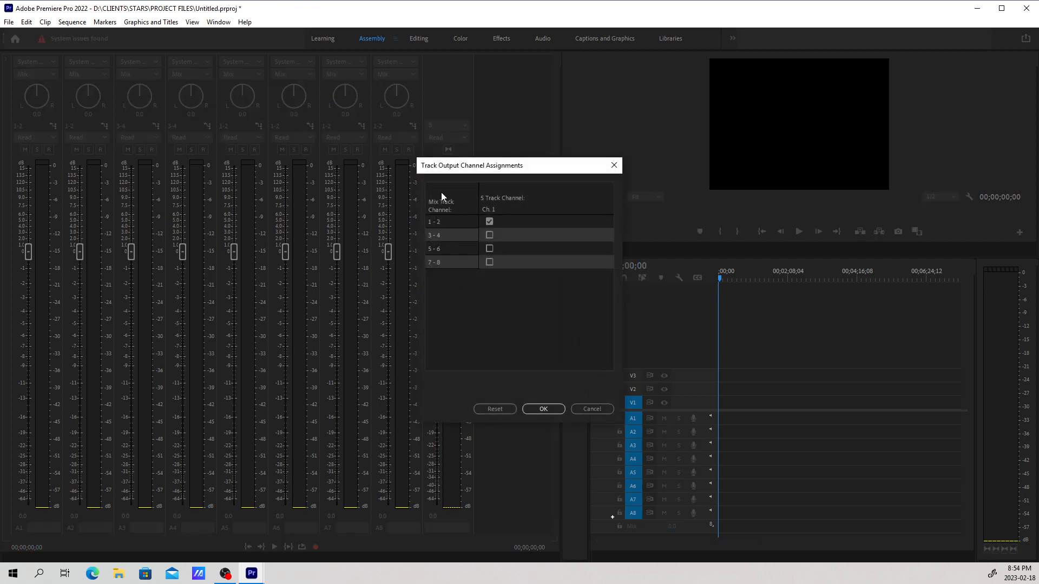
click(489, 222)
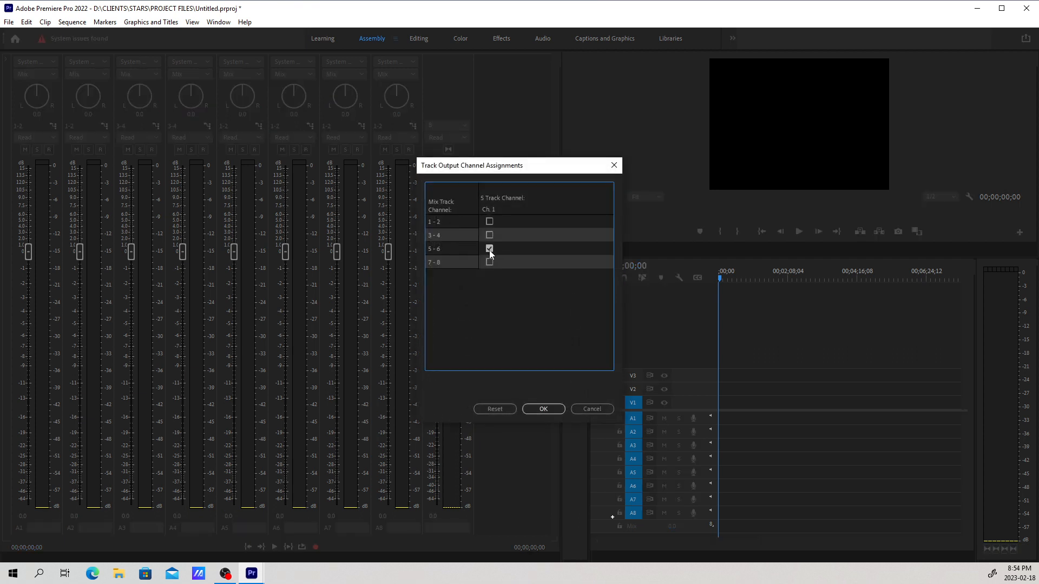
click(537, 405)
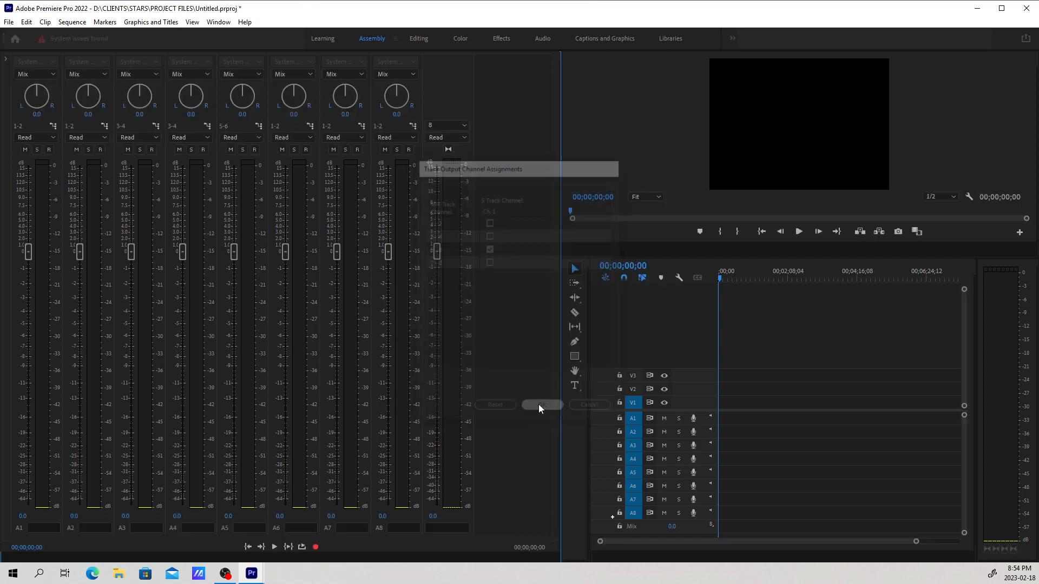
click(312, 127)
click(489, 223)
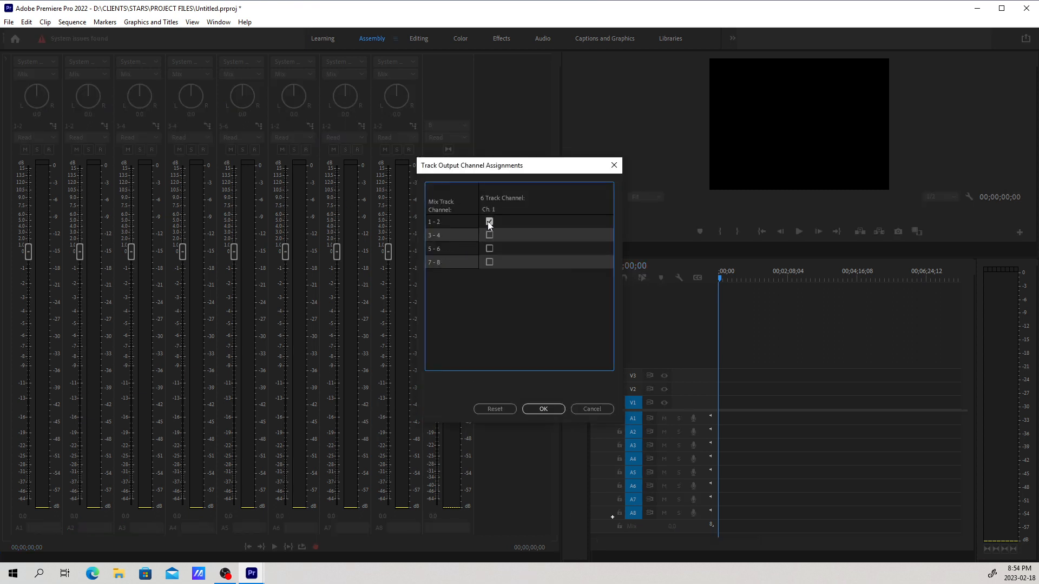
click(543, 409)
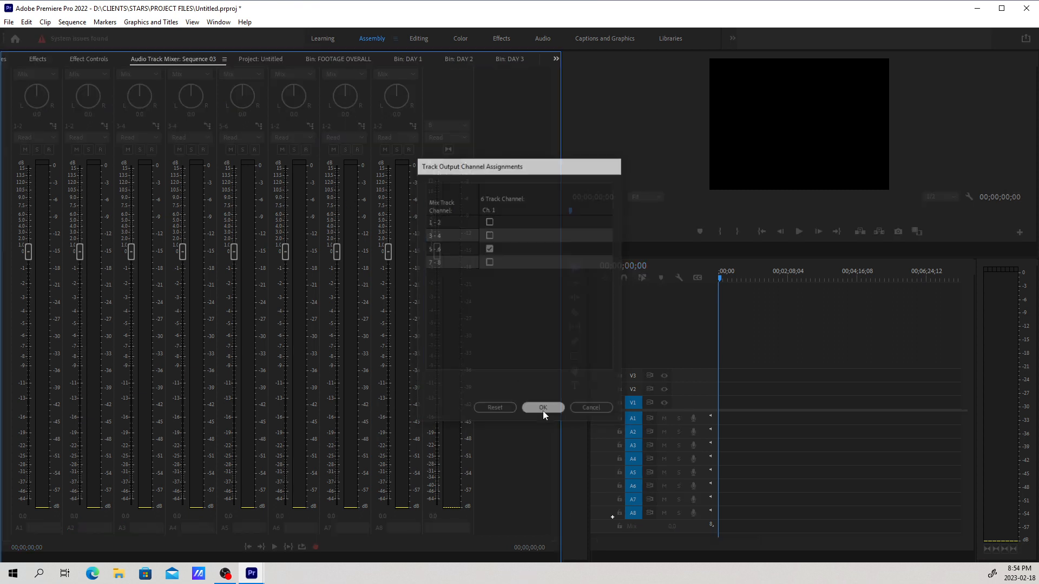
Assign the outputs of audio tracks 7 and 8 to mix channels 7-8 instead of 1-2.
click(361, 127)
click(490, 222)
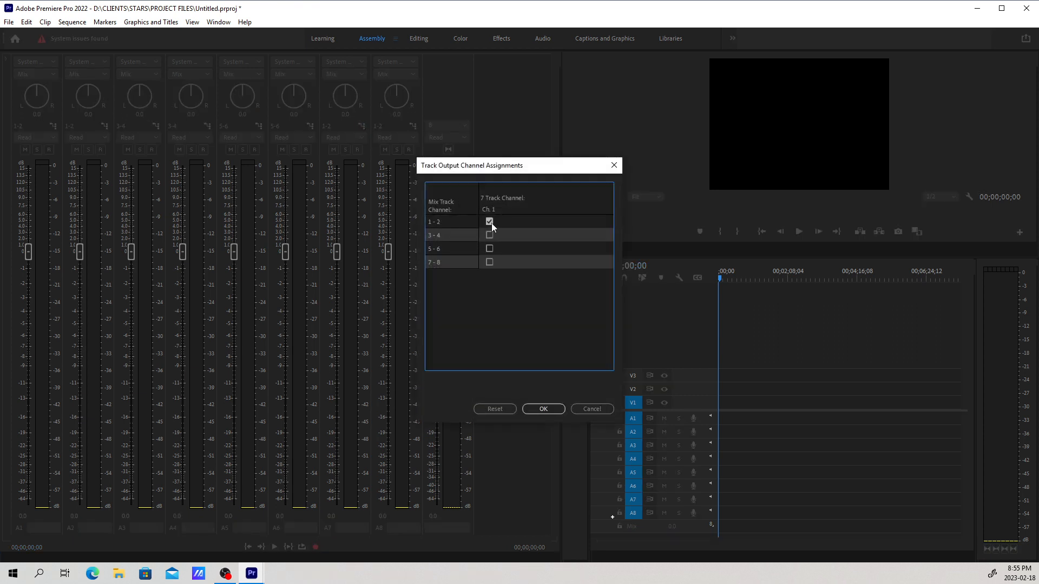
click(544, 410)
click(411, 128)
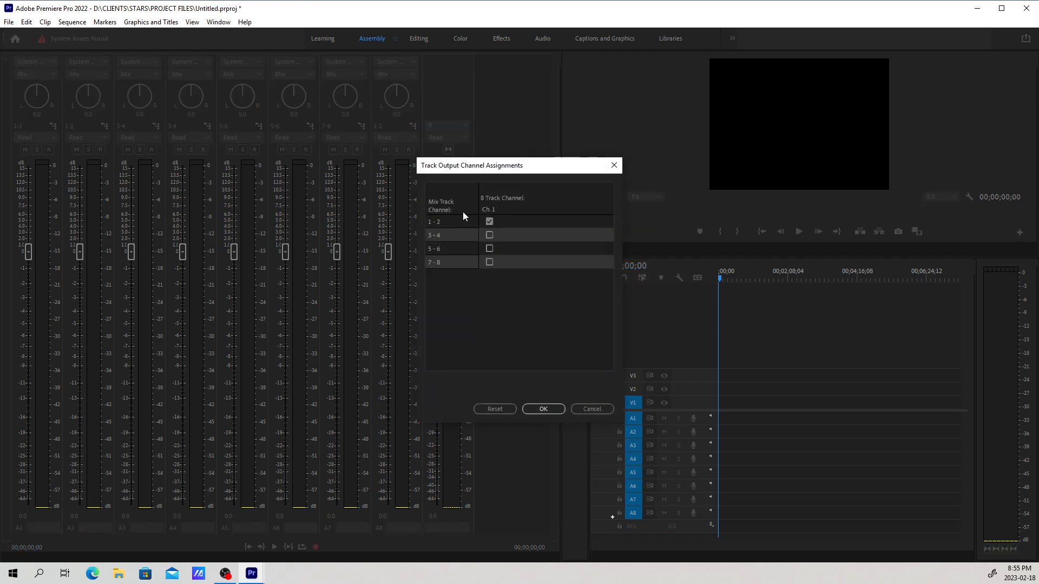
click(490, 221)
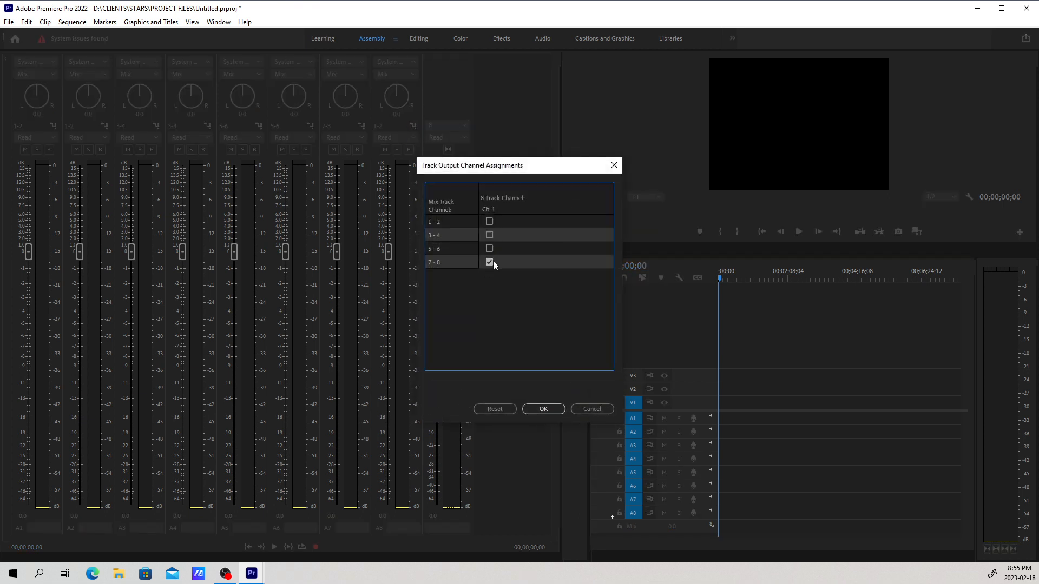
click(544, 409)
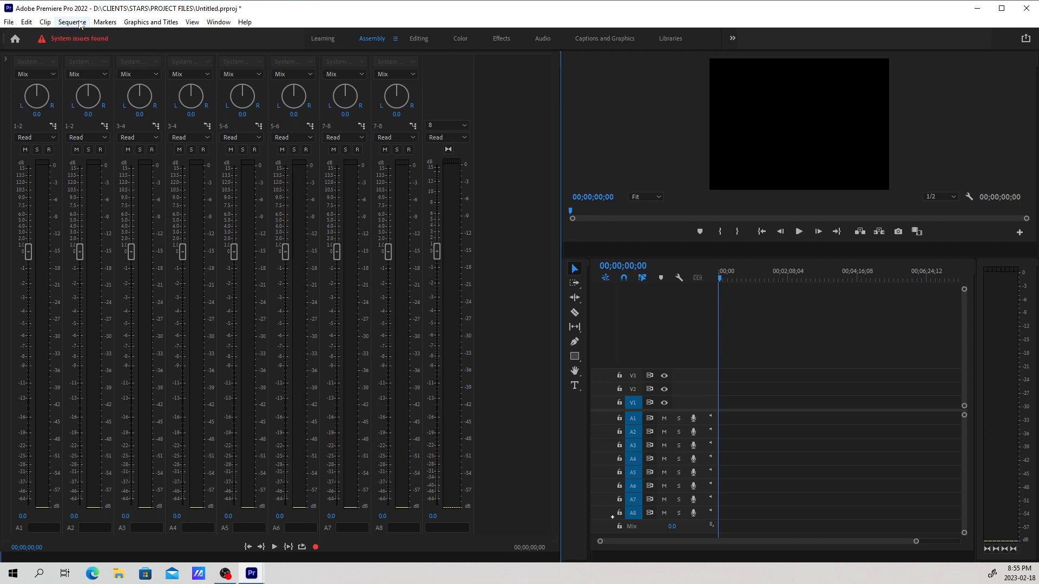
mouse_move(101, 42)
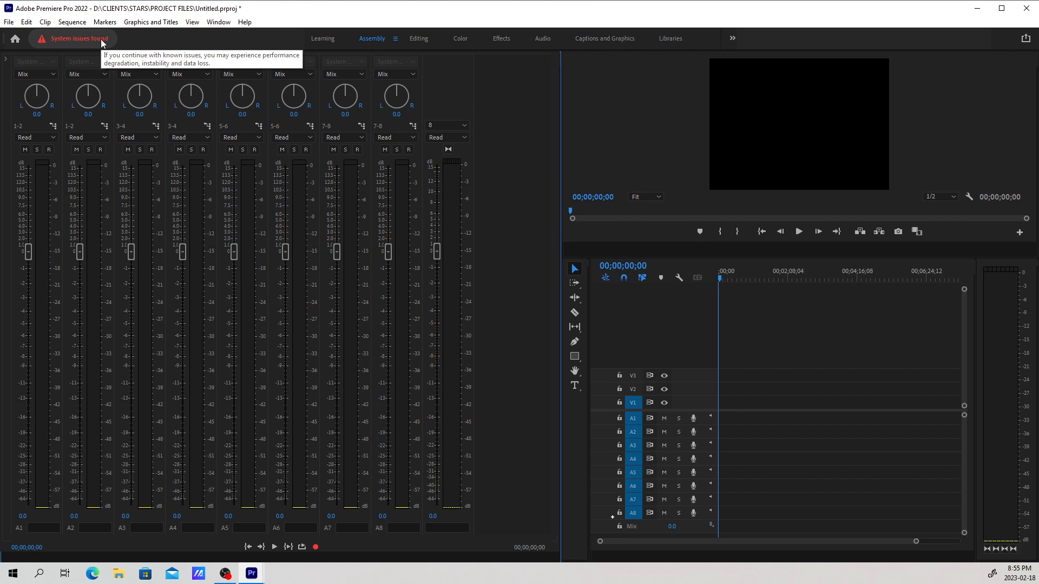
click(77, 22)
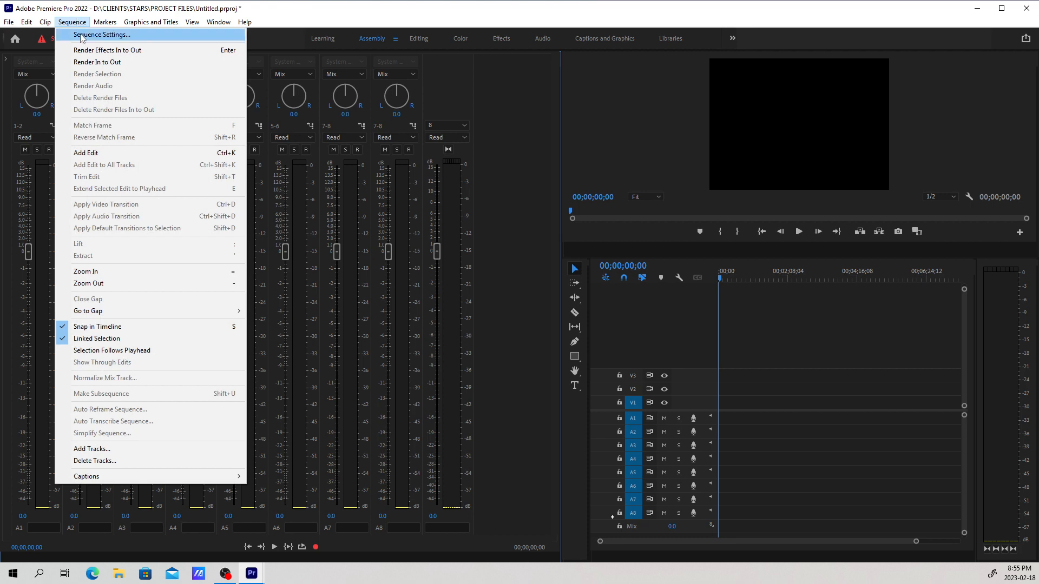
click(80, 35)
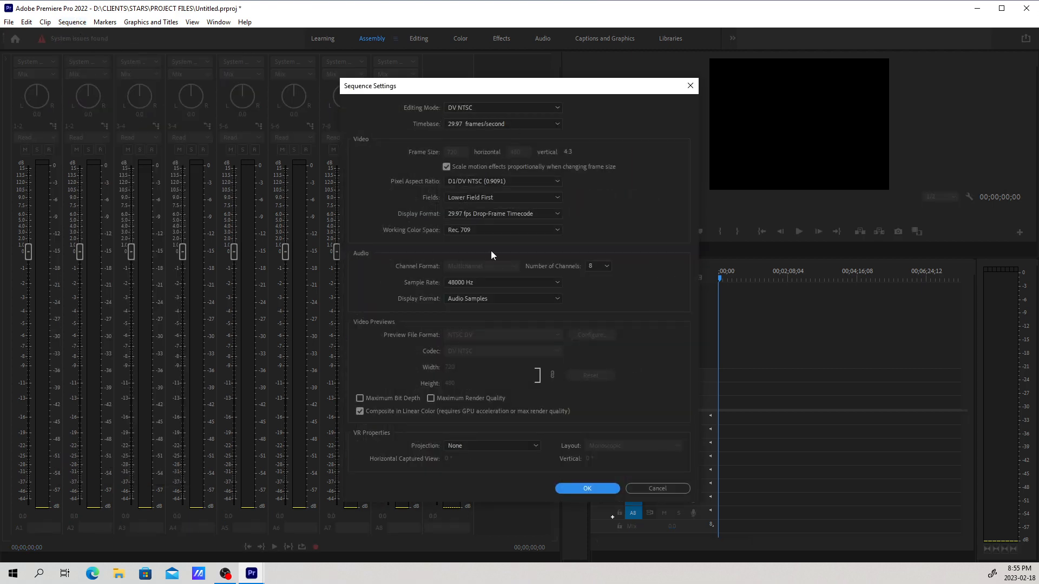
click(636, 489)
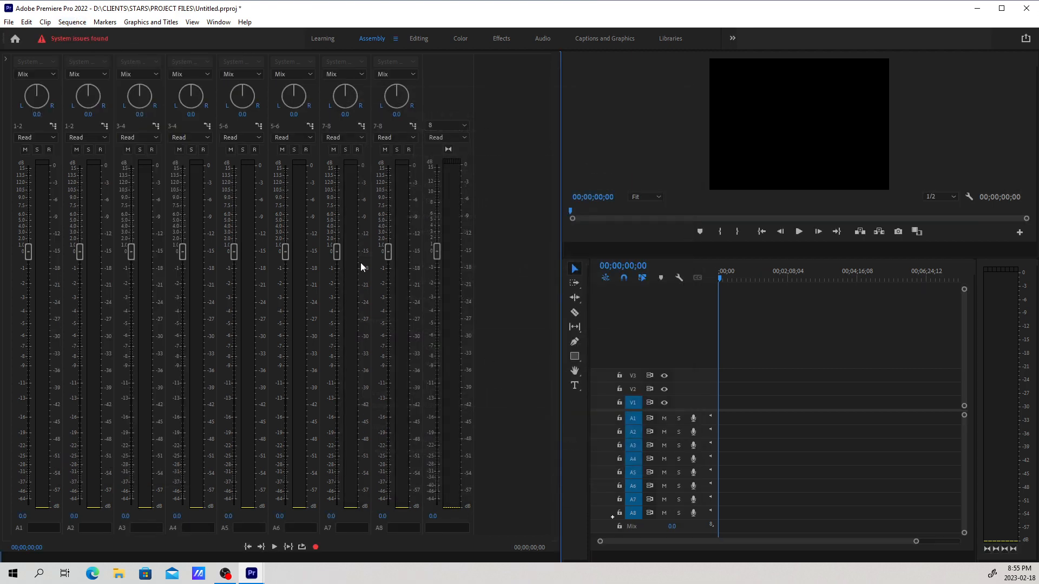
Start another new sequence and delete its three default audio tracks, Audio 1, Audio 2 and Audio 3.
click(8, 22)
mouse_move(108, 34)
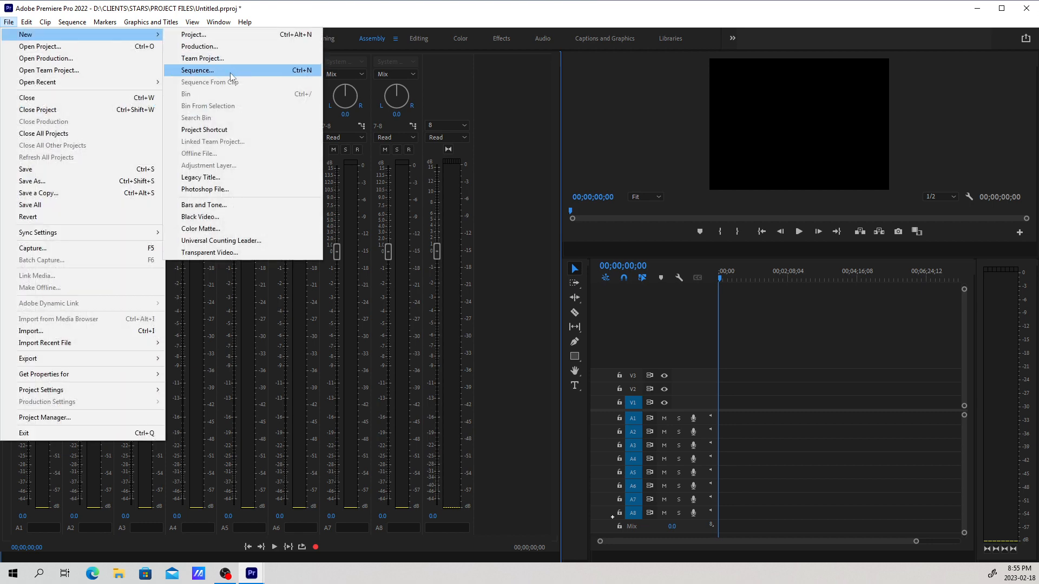
click(230, 72)
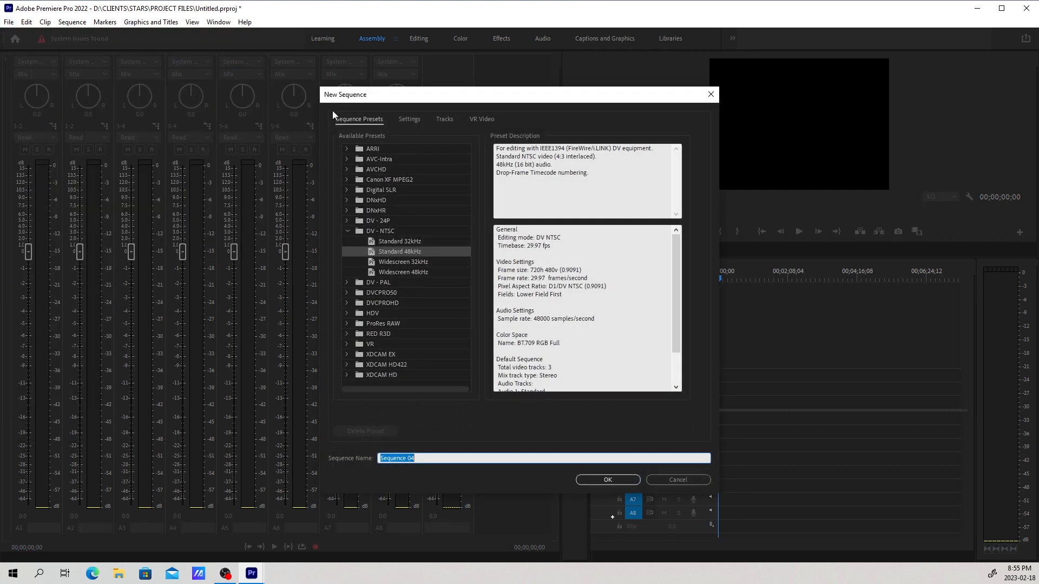
click(436, 120)
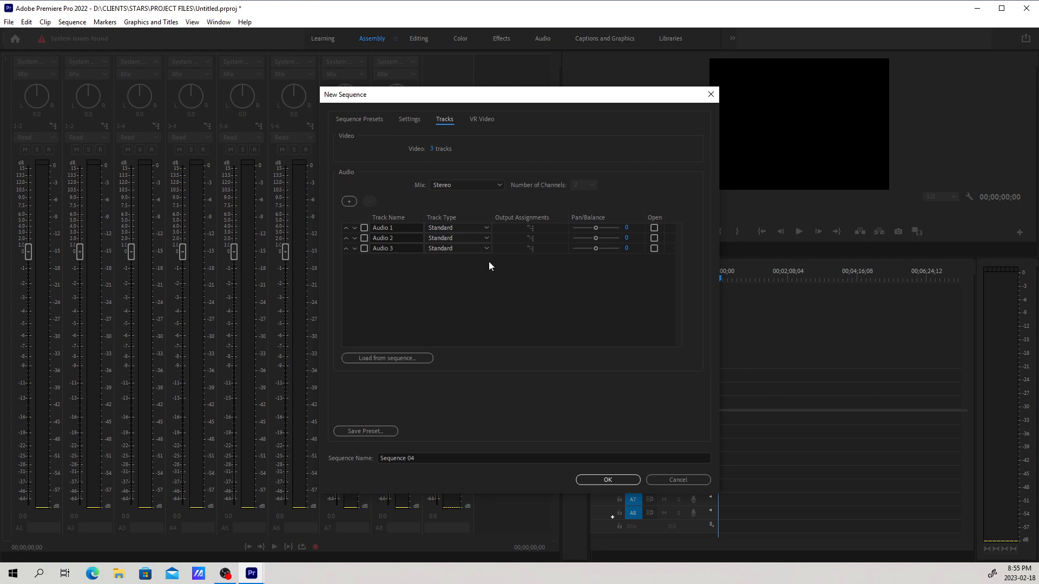
click(365, 224)
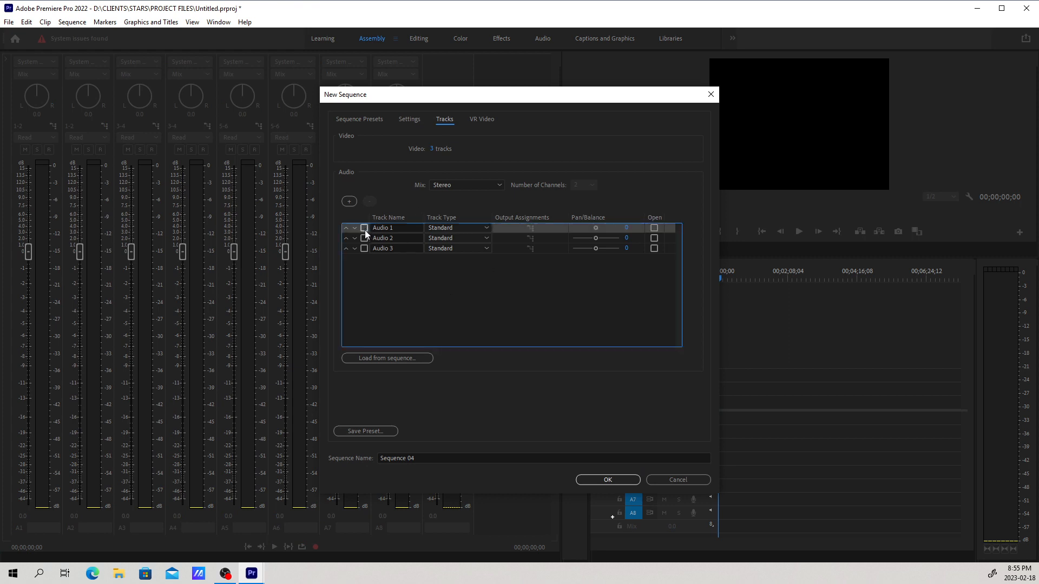
click(365, 228)
click(364, 238)
click(364, 248)
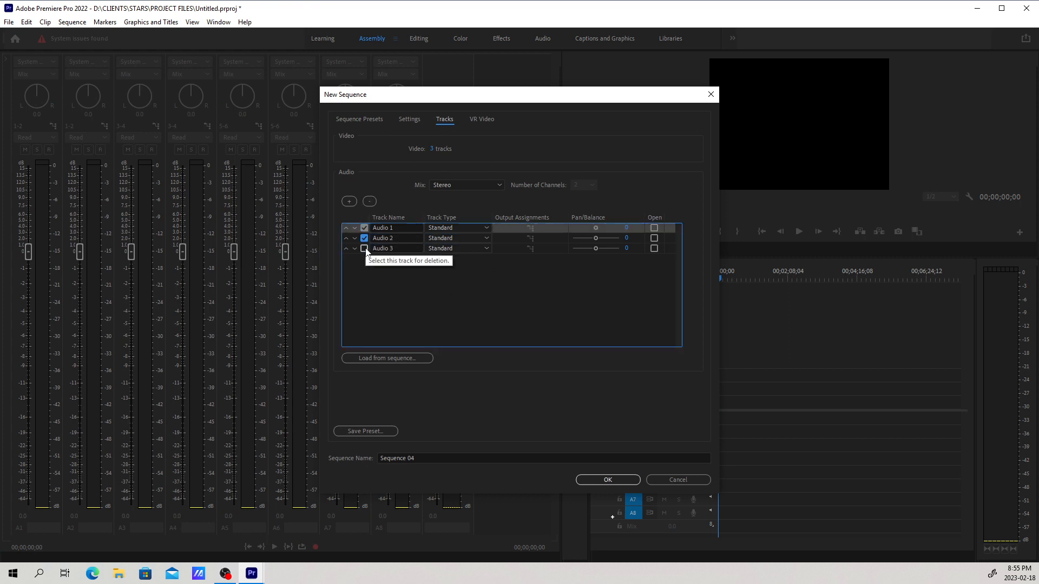
click(370, 201)
Set the new sequence's audio mix to Multichannel with 8 channels.
click(472, 186)
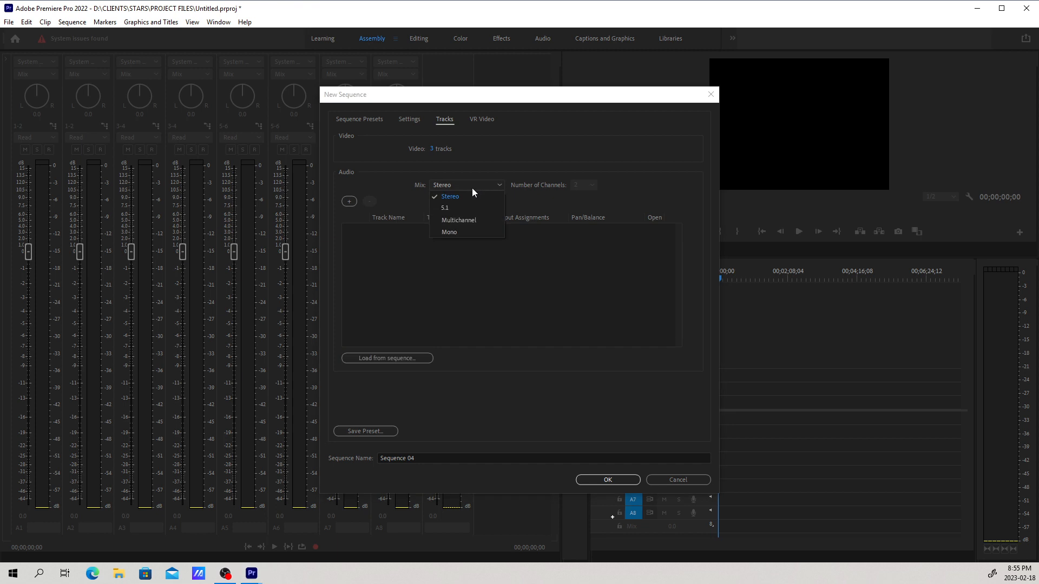
click(456, 232)
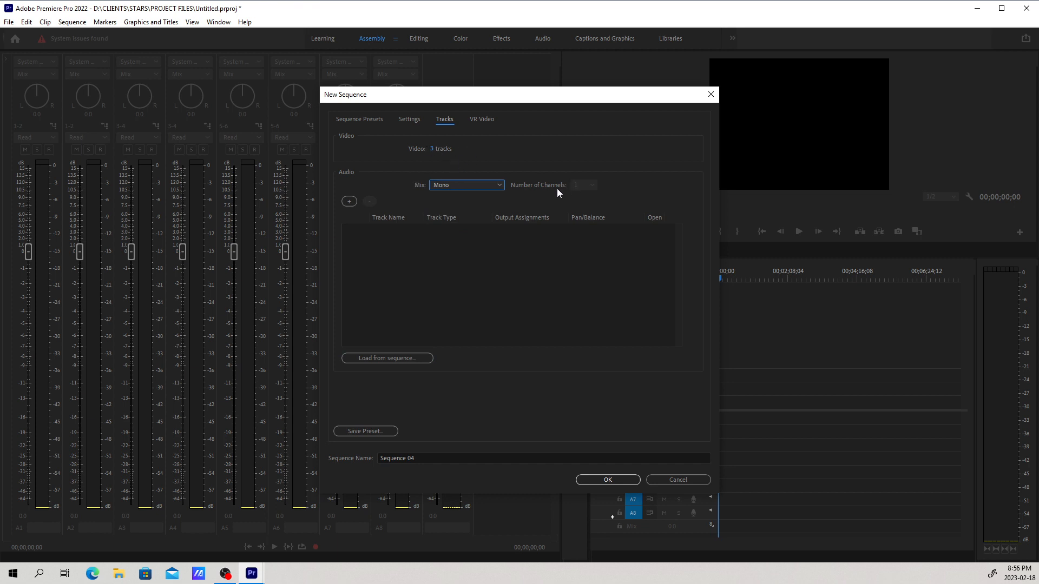
click(456, 187)
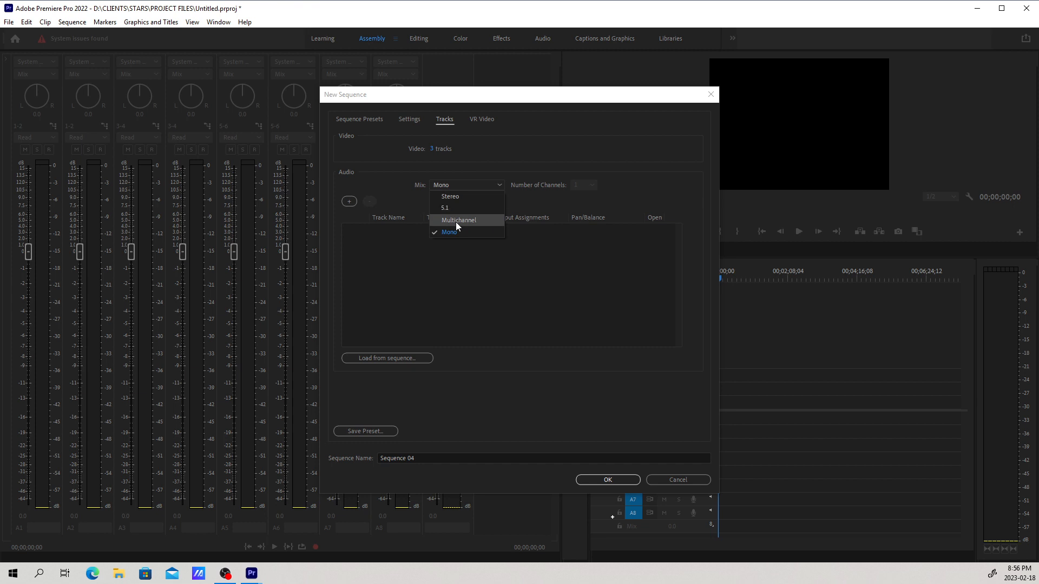
click(455, 222)
click(455, 186)
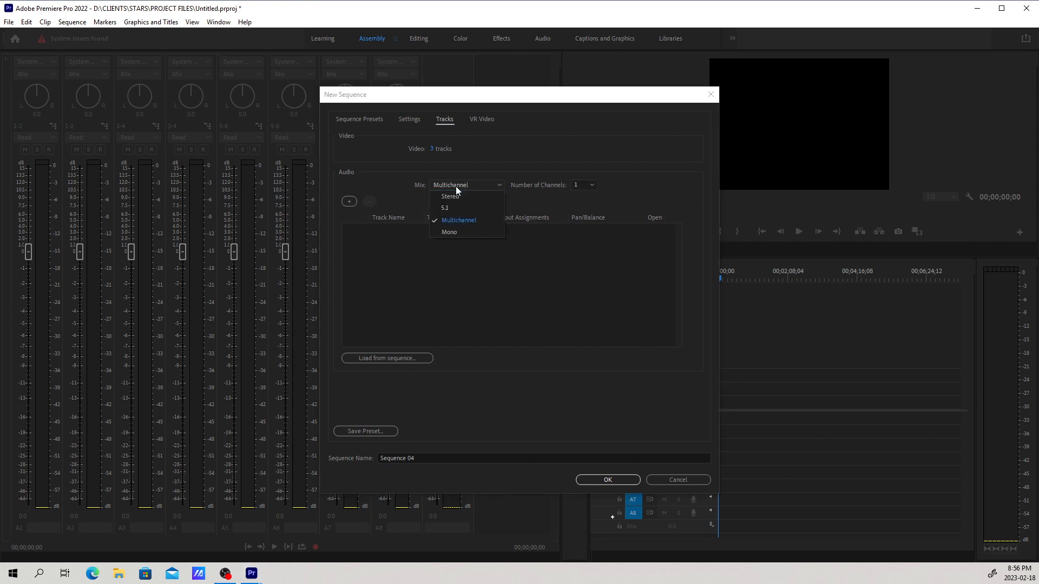
click(464, 220)
click(584, 187)
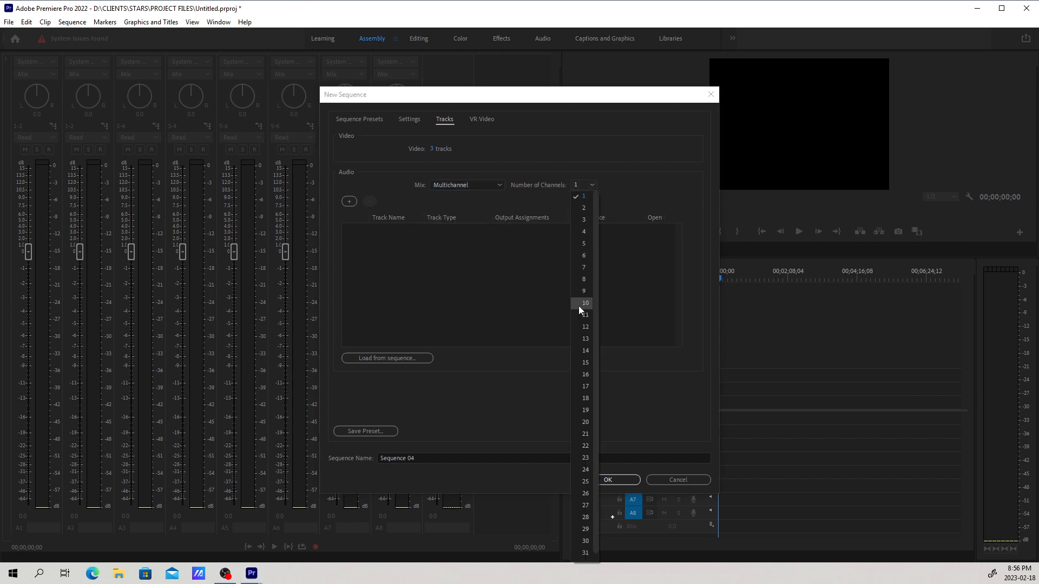
click(586, 279)
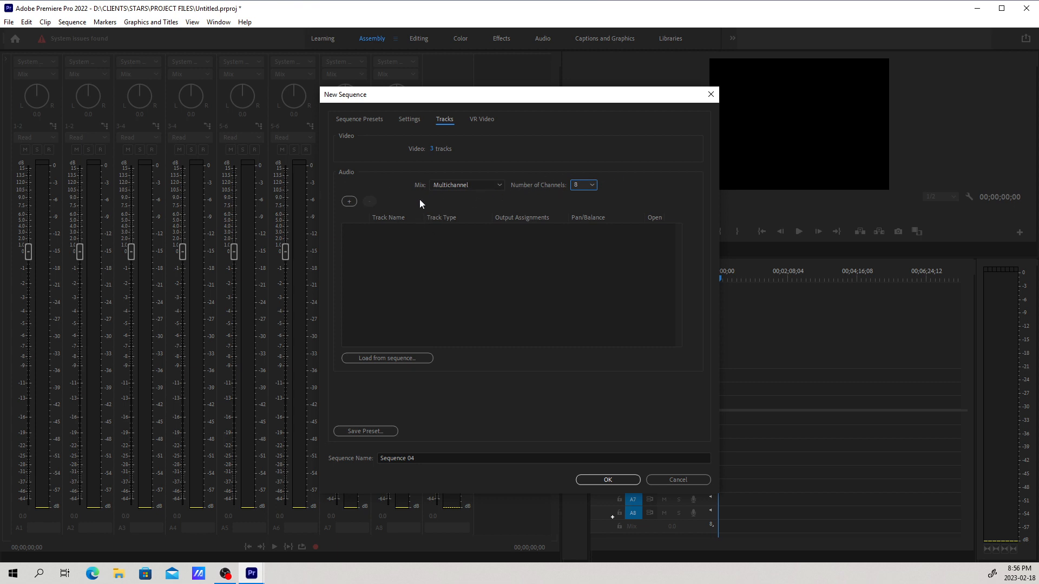
Add eight mono audio tracks to the new sequence.
click(349, 202)
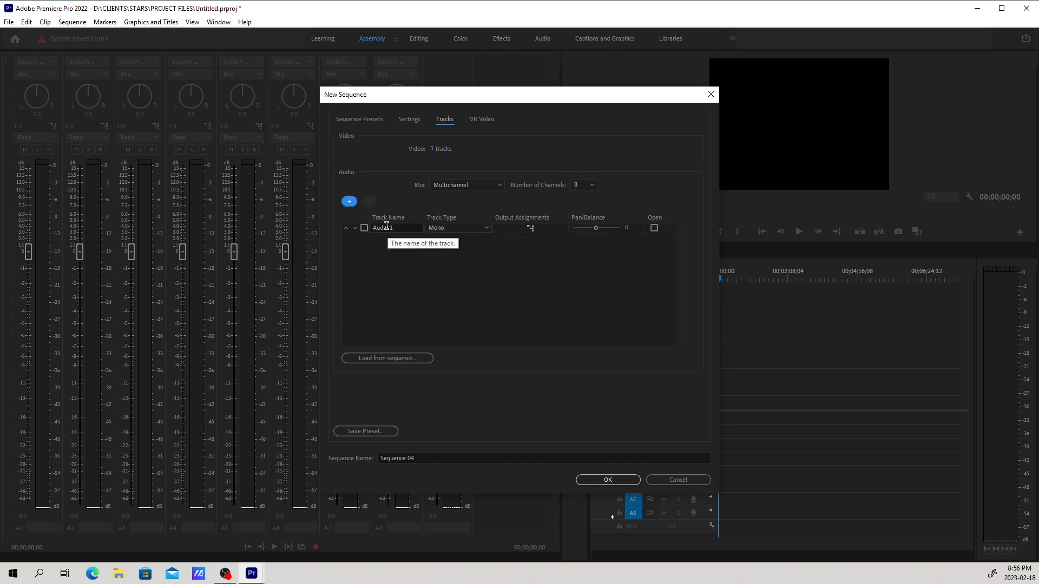
click(349, 201)
click(349, 201)
click(349, 201)
click(349, 201)
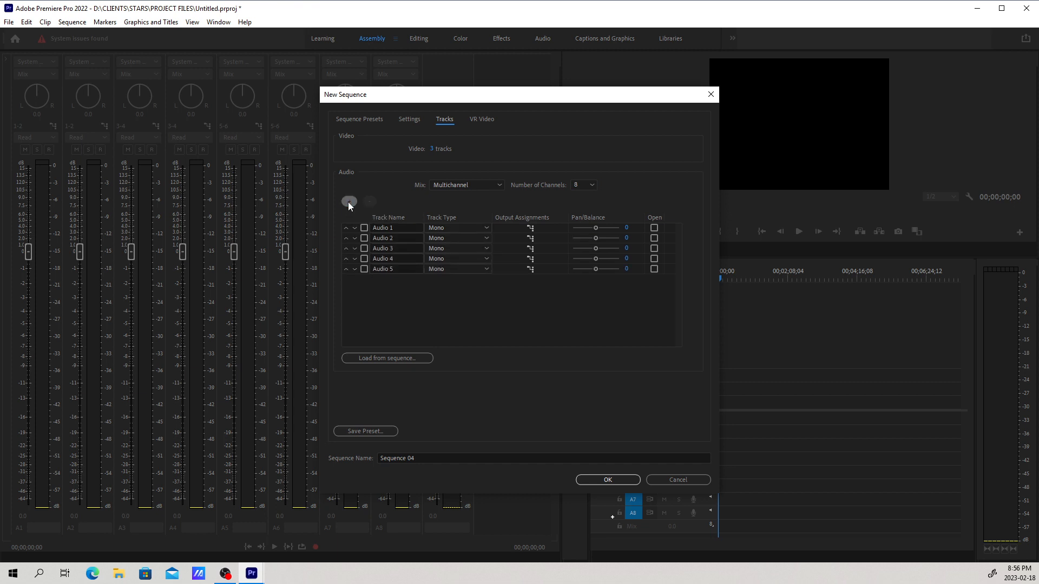
click(349, 202)
click(349, 201)
click(349, 201)
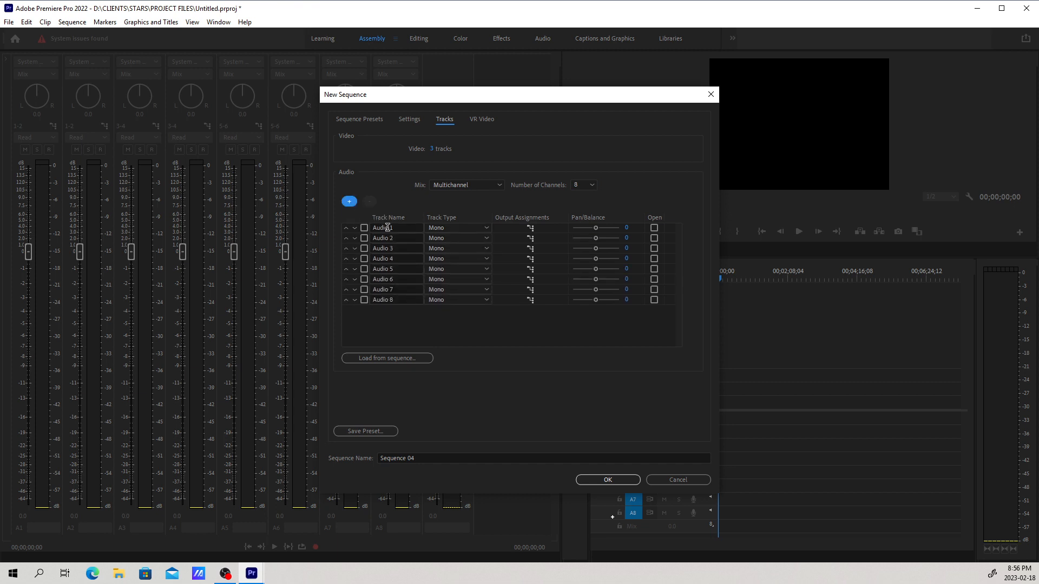
Rename the eight audio tracks with plain numbers 1 through 8, removing the word Audio from each name.
click(387, 227)
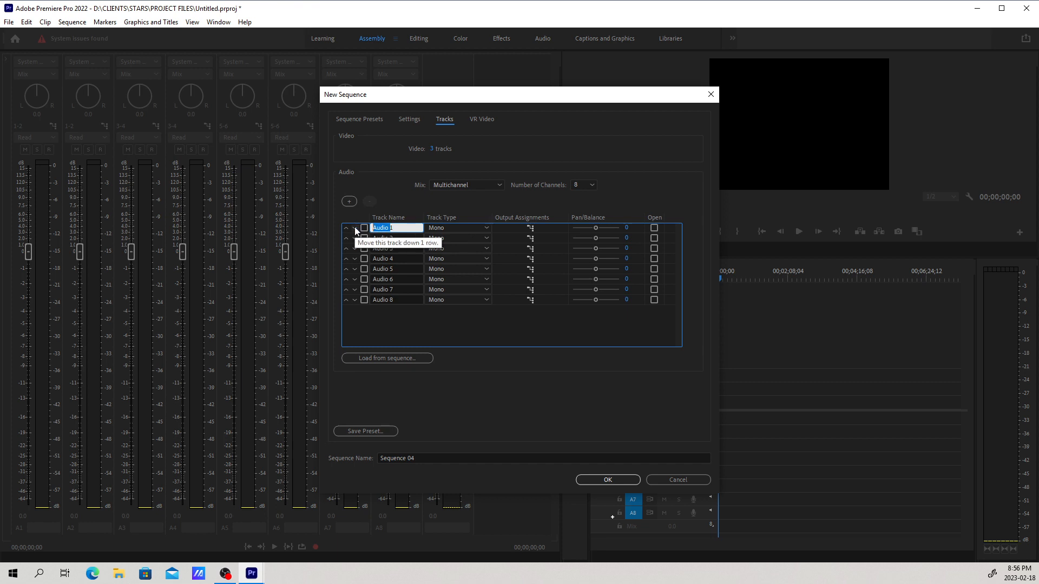
key(BackSpace)
click(390, 238)
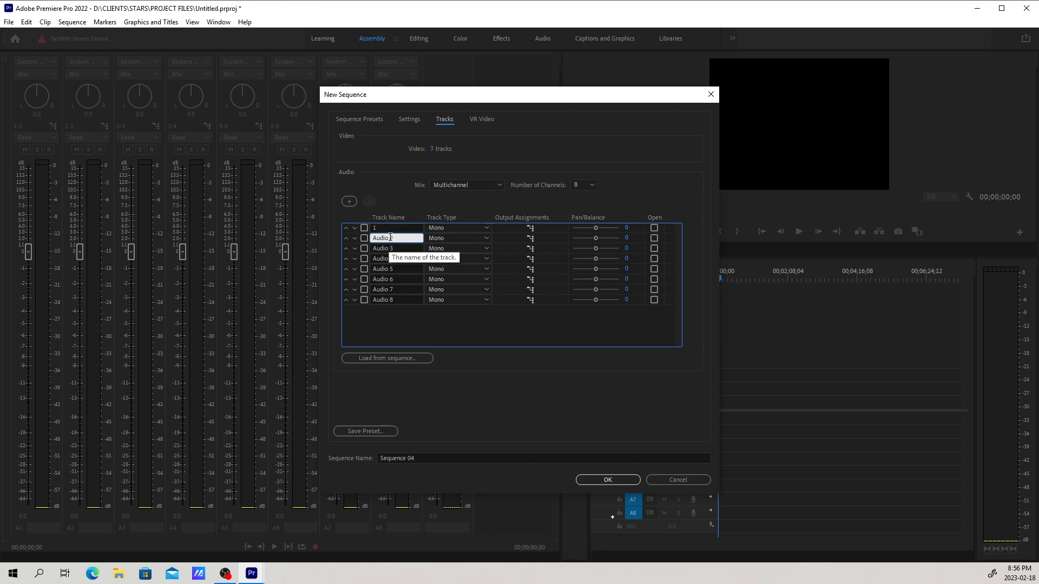
drag(390, 237, 351, 297)
key(BackSpace)
key(BackSpace)
key(BackSpace)
key(BackSpace)
key(BackSpace)
key(BackSpace)
key(BackSpace)
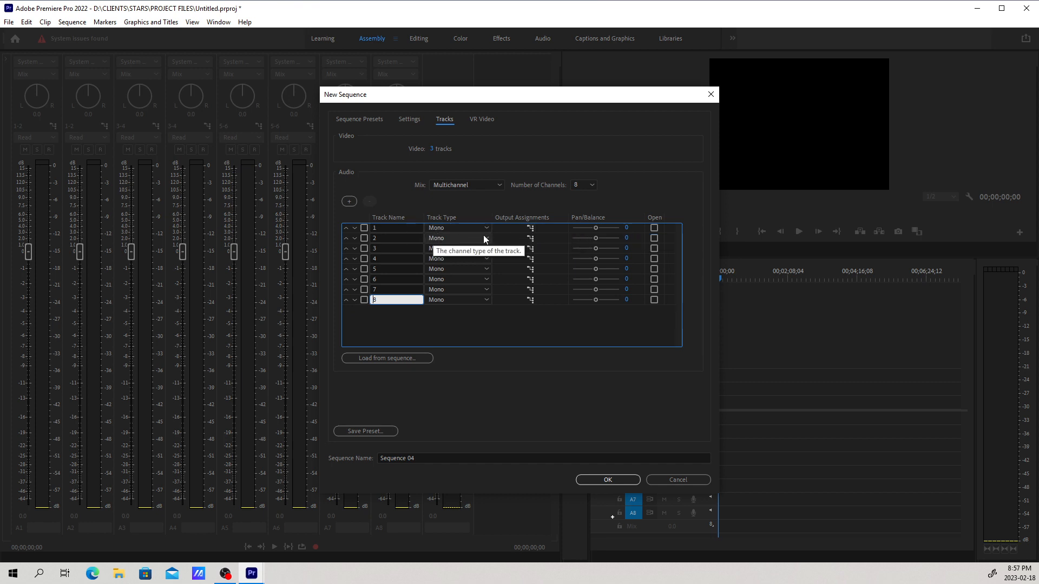
Check the output channel assignments of tracks 1 and 2 in the new sequence settings.
click(530, 228)
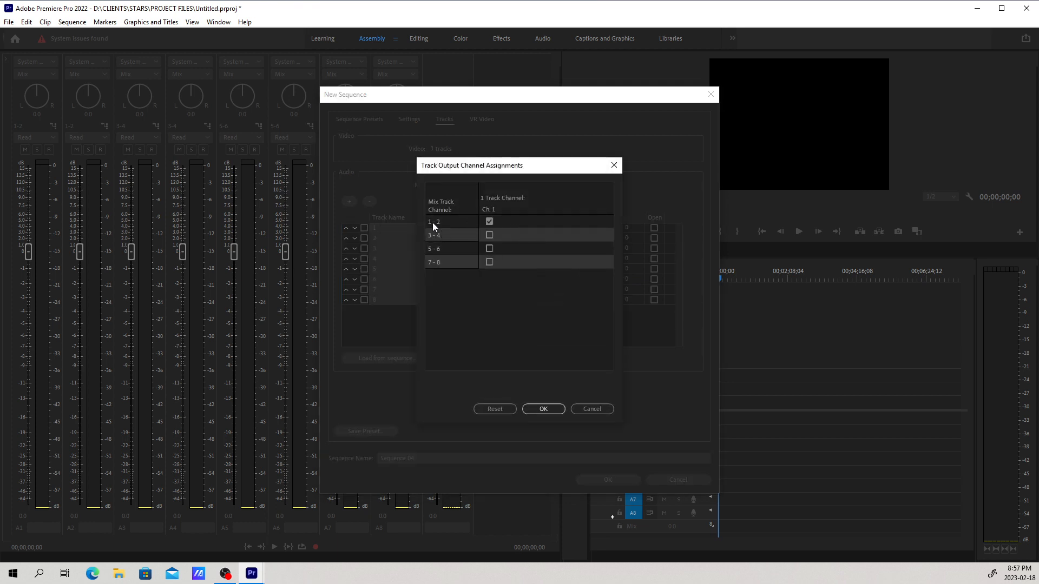
click(539, 407)
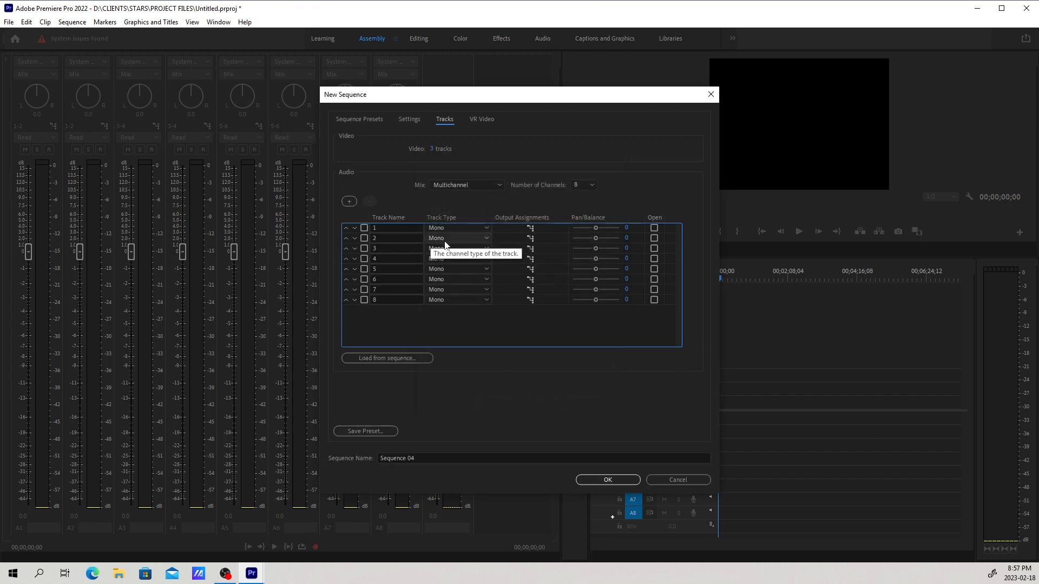
click(529, 238)
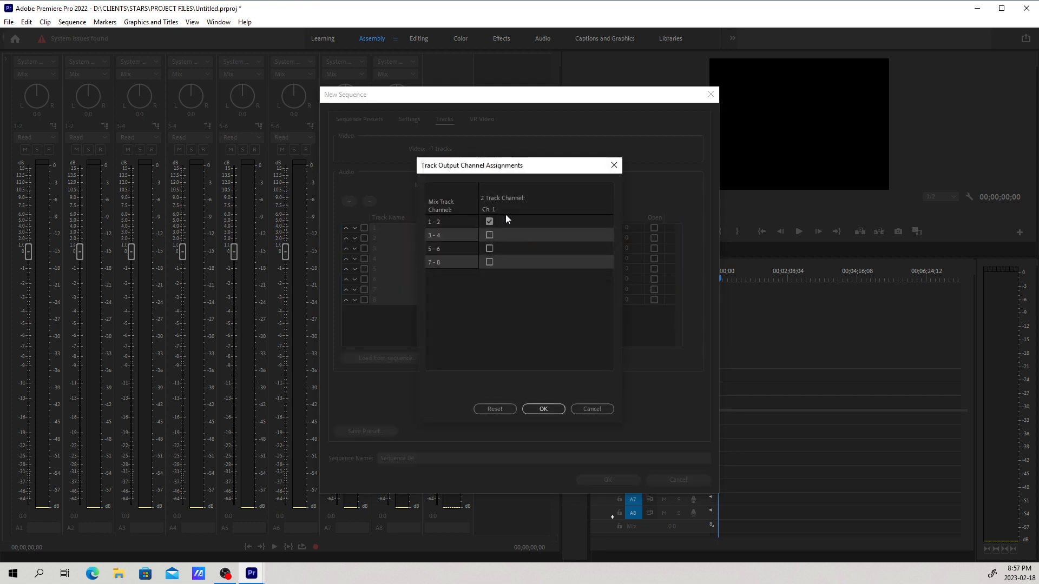
click(541, 410)
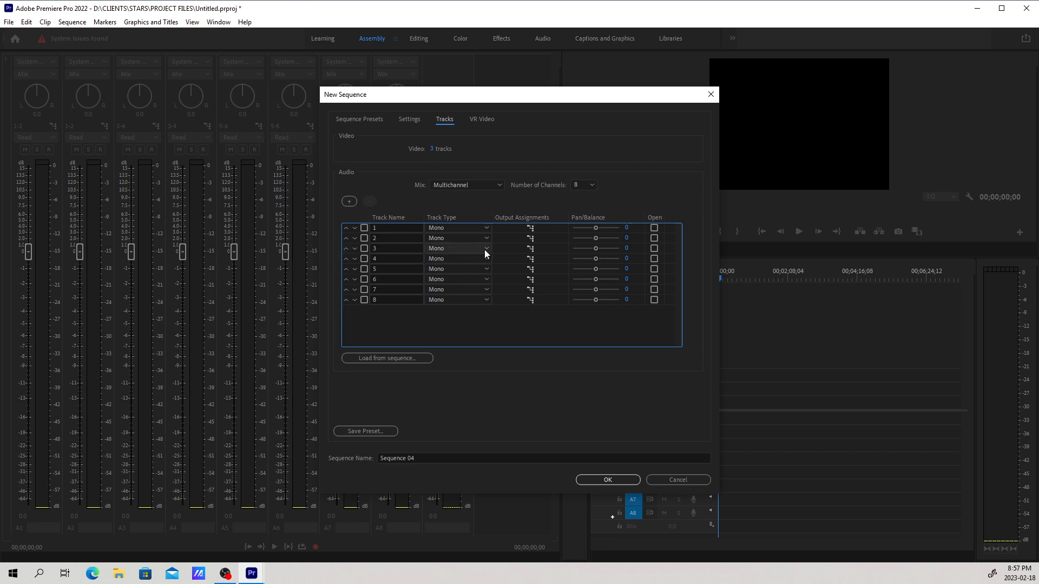
Route the outputs of tracks 3 and 4 to mix channels 3-4 instead of 1-2.
click(530, 249)
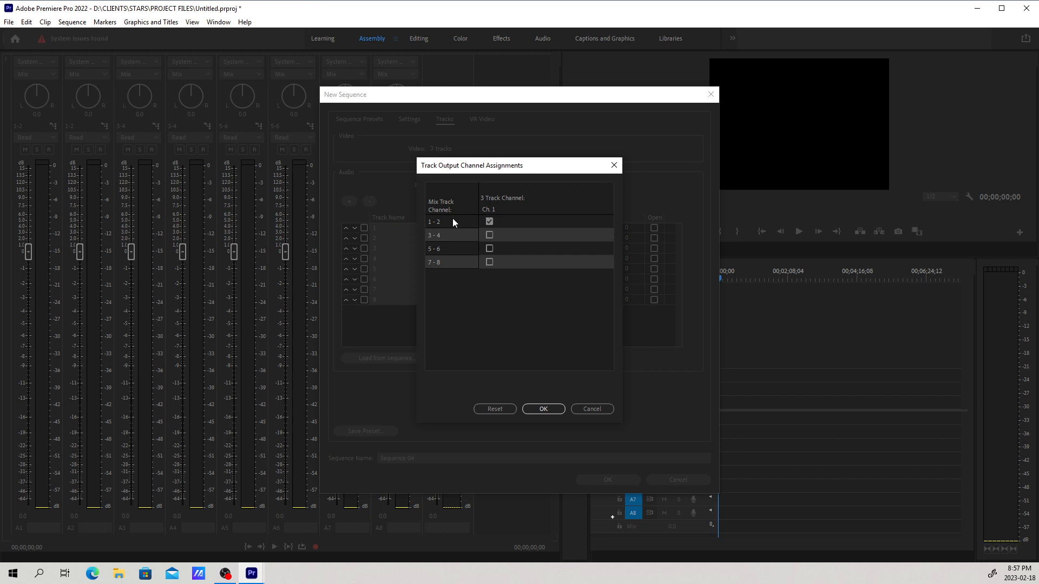
click(490, 222)
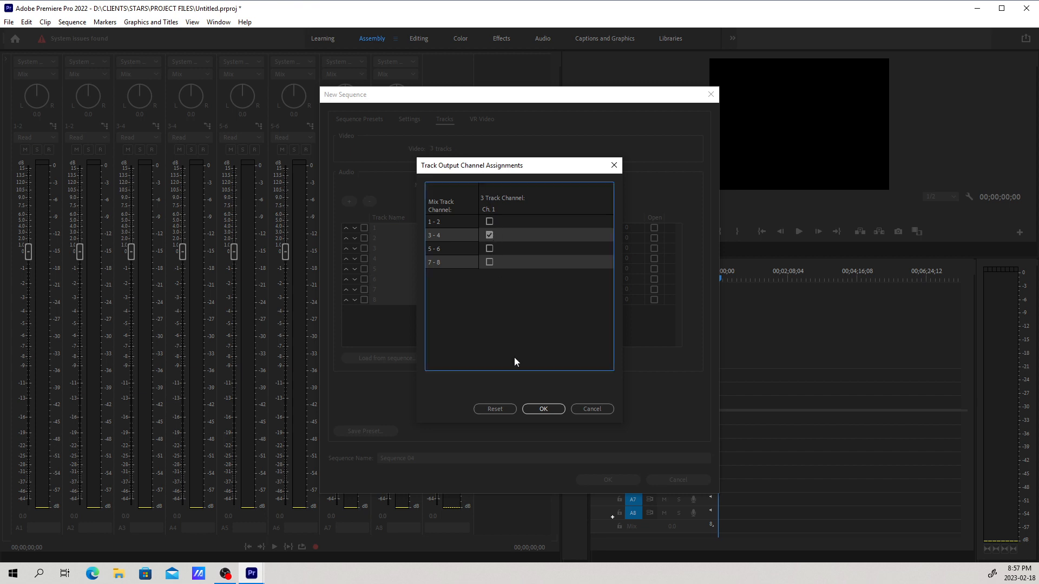
click(560, 409)
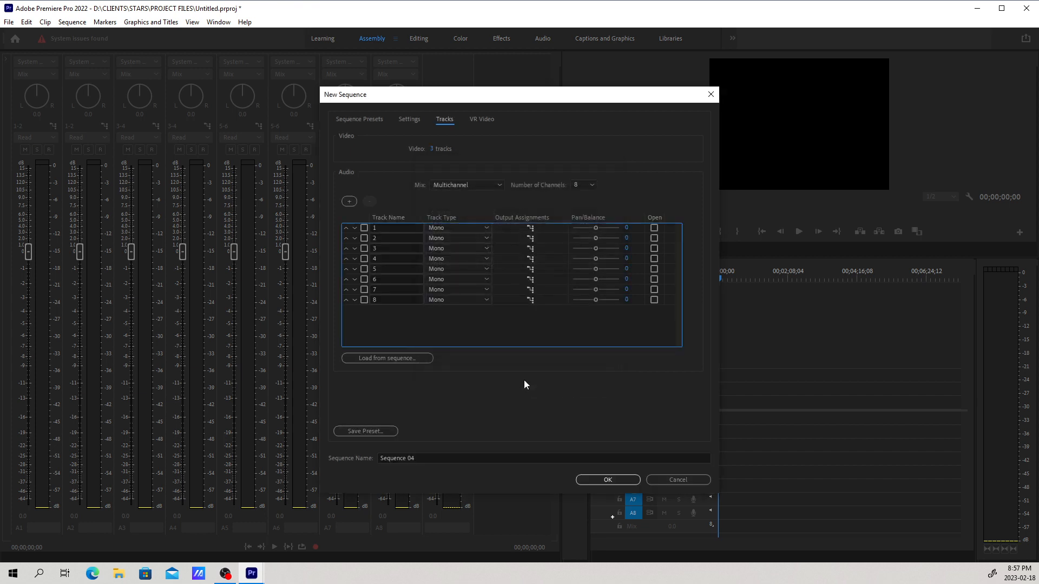
click(531, 261)
click(489, 222)
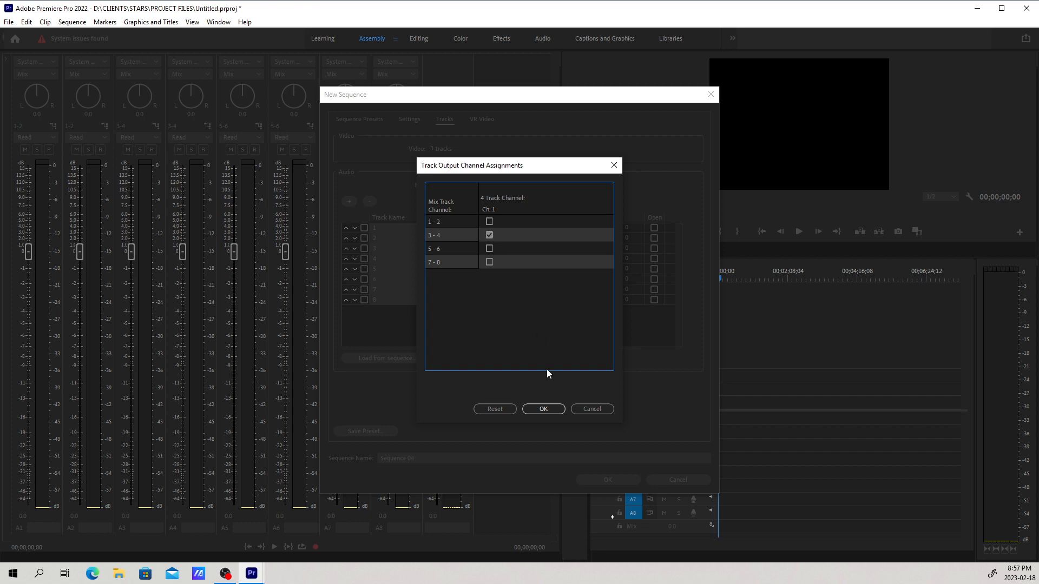
click(543, 409)
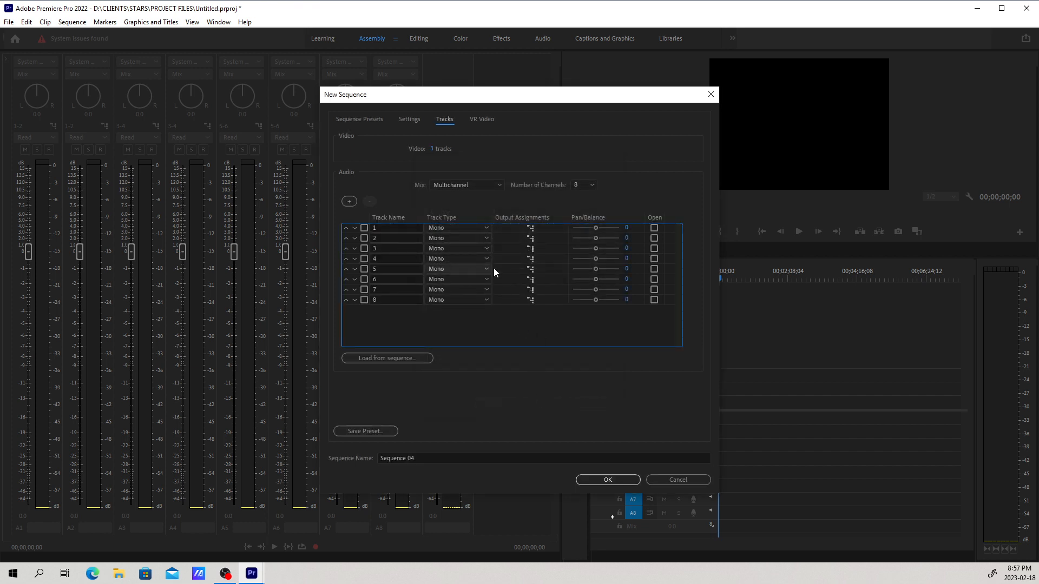
click(530, 260)
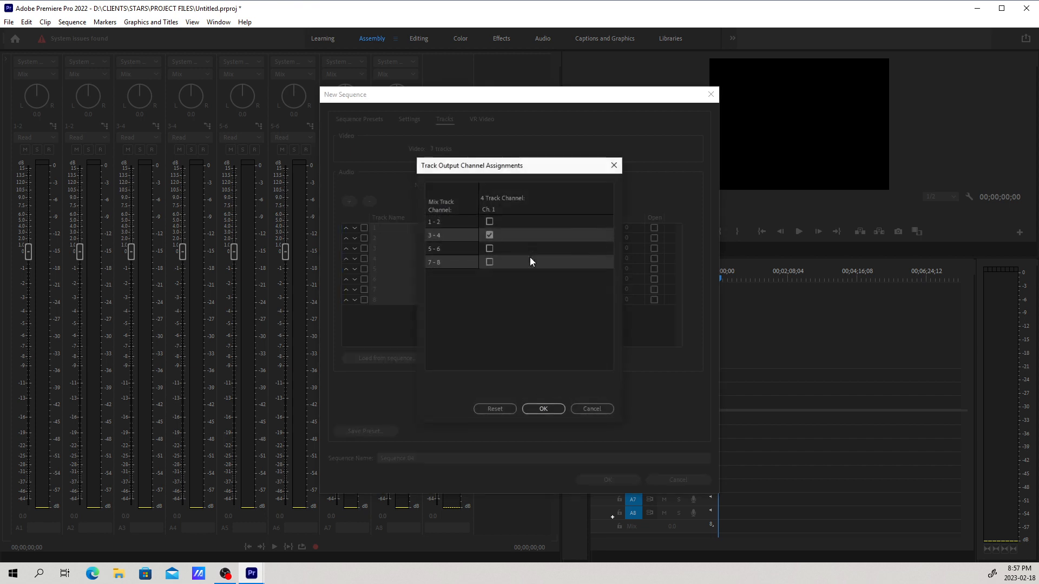
click(543, 409)
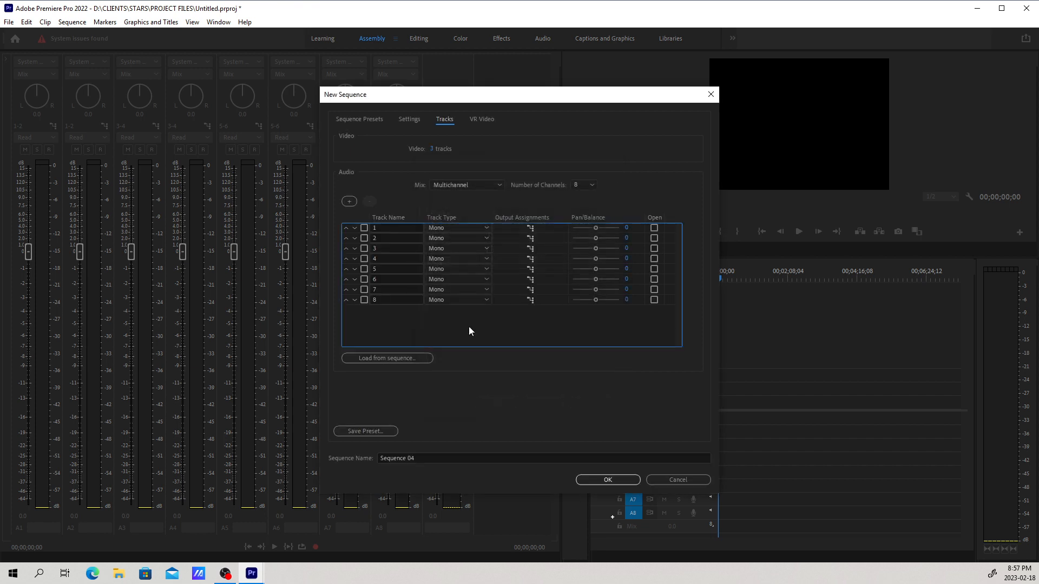
Route the outputs of tracks 5 and 6 to mix channels 5-6 instead of 1-2.
click(530, 269)
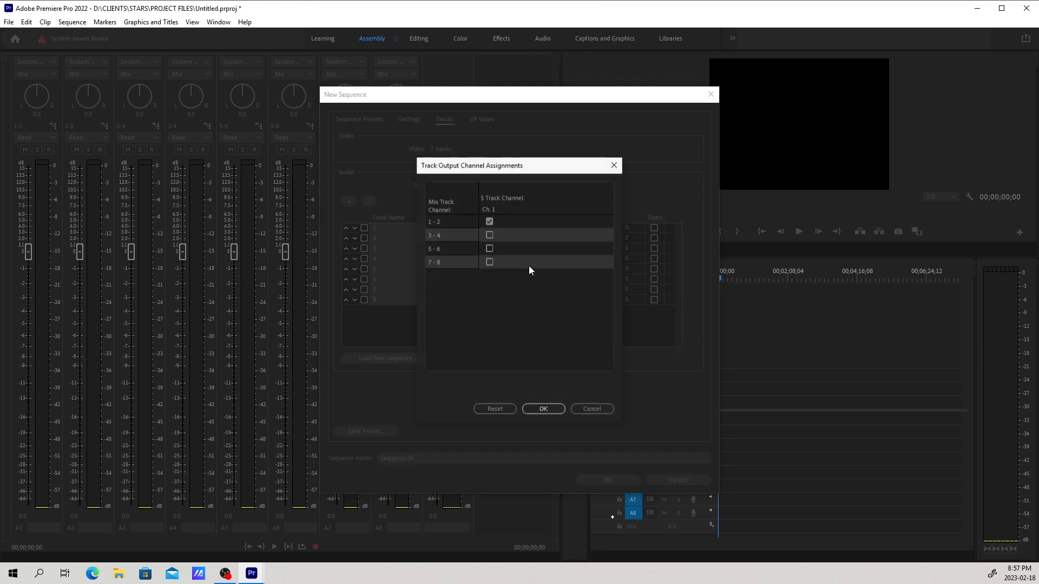
click(488, 221)
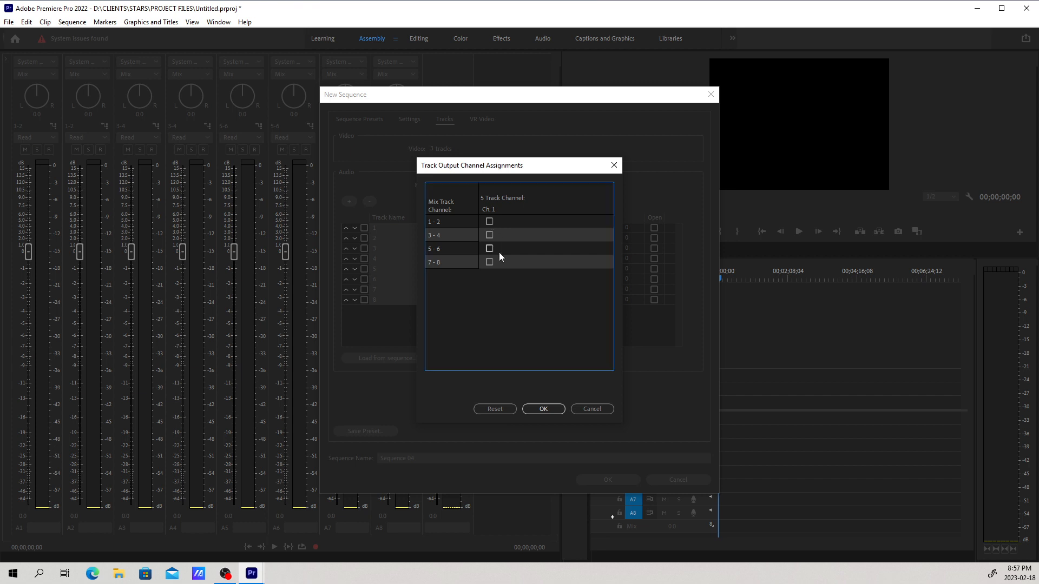
click(535, 410)
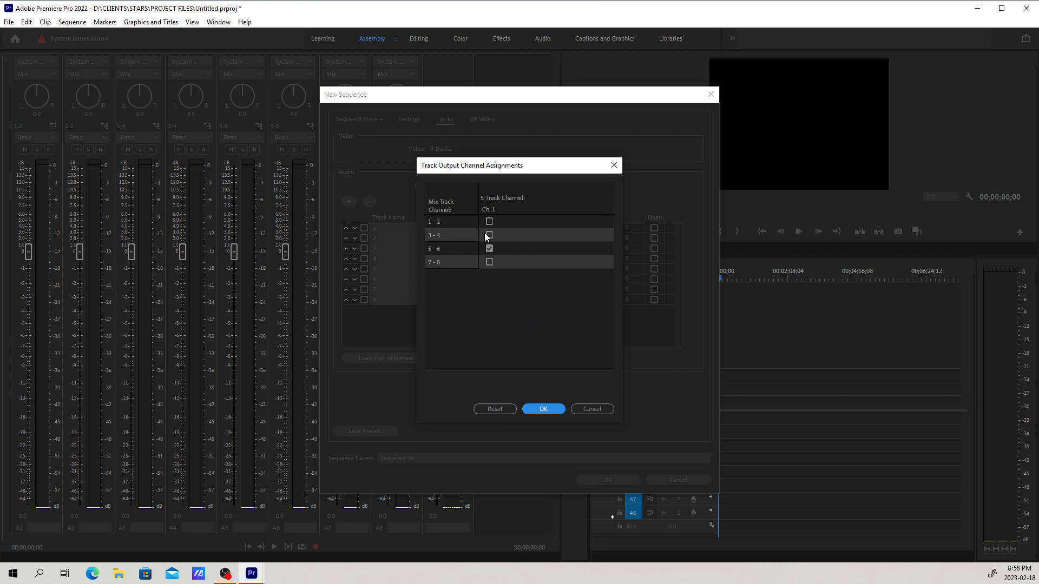
click(549, 410)
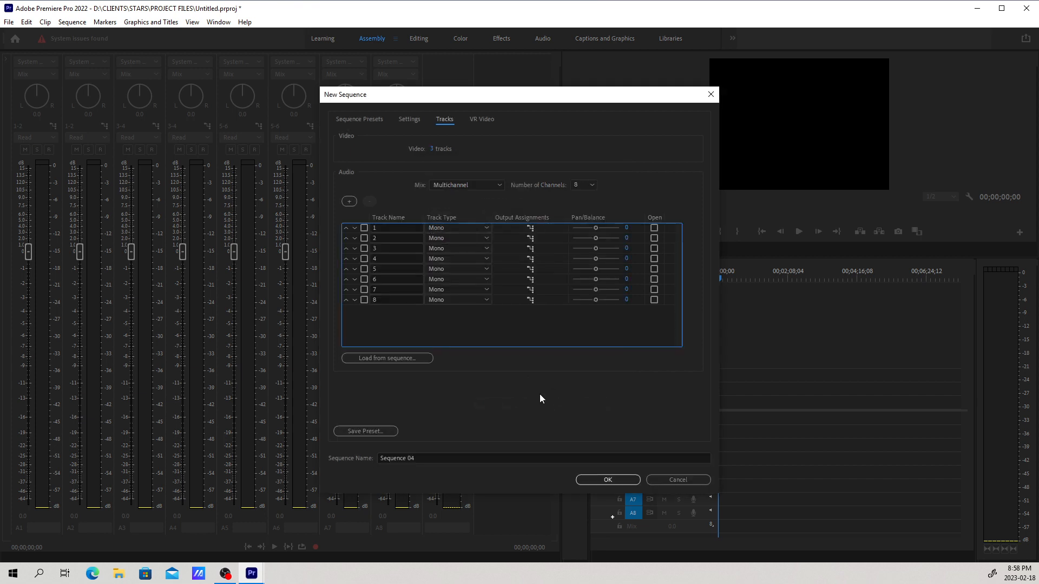
click(530, 279)
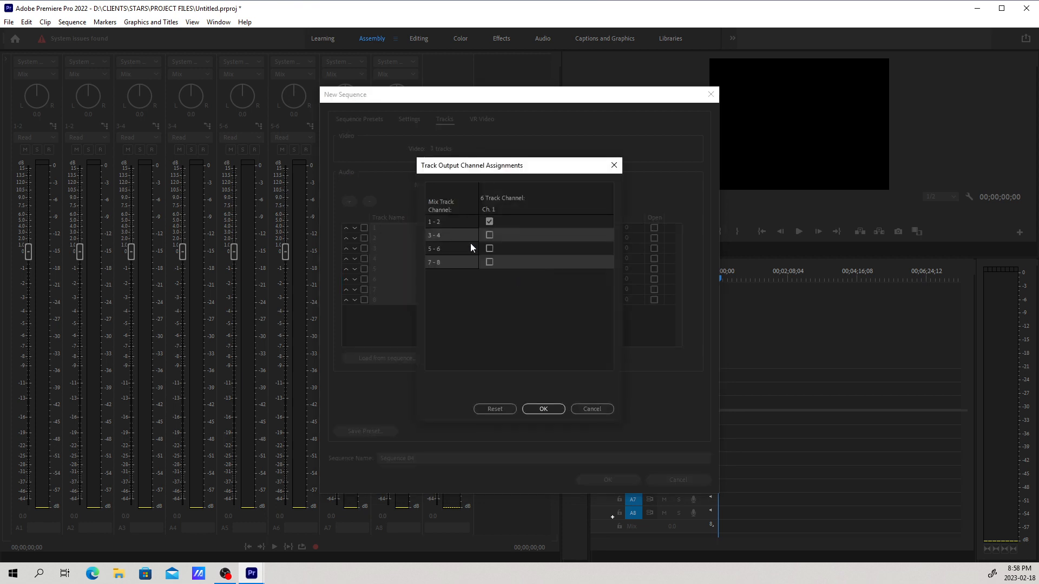
click(489, 222)
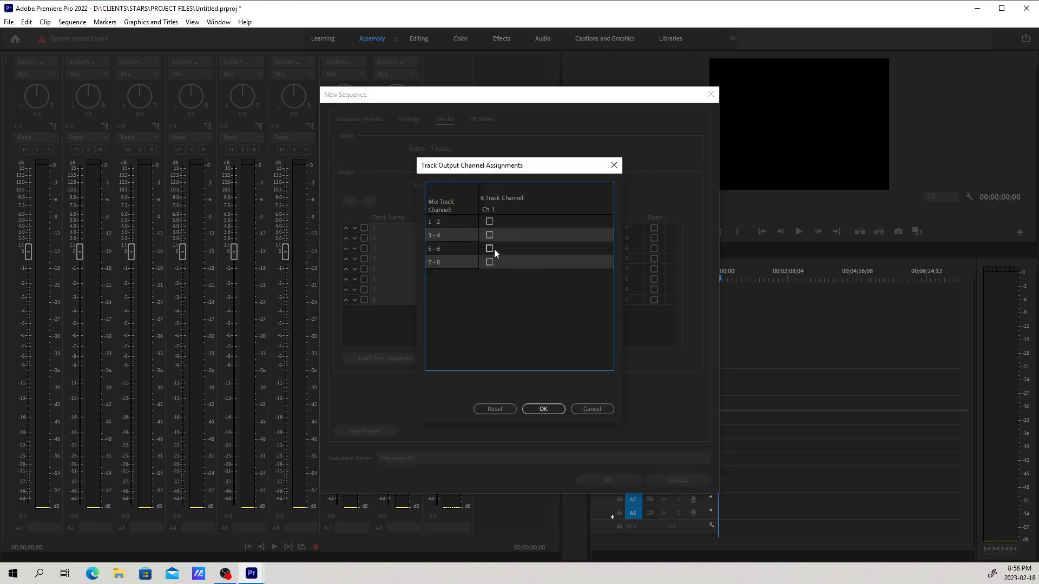
click(490, 248)
click(543, 409)
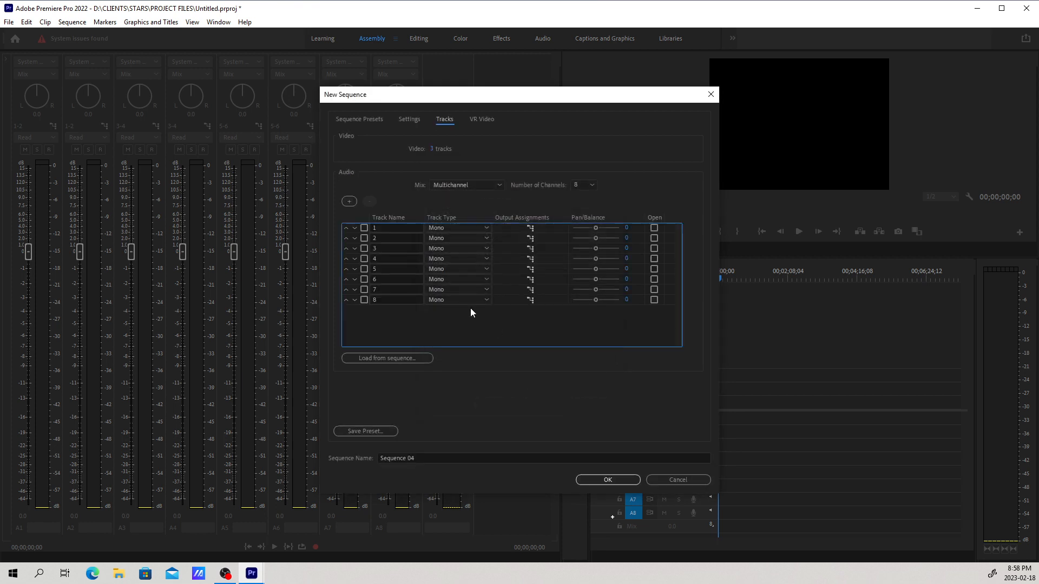
Route the outputs of tracks 7 and 8 to mix channels 7-8 instead of 1-2, and close the sequence setup without creating it.
click(531, 290)
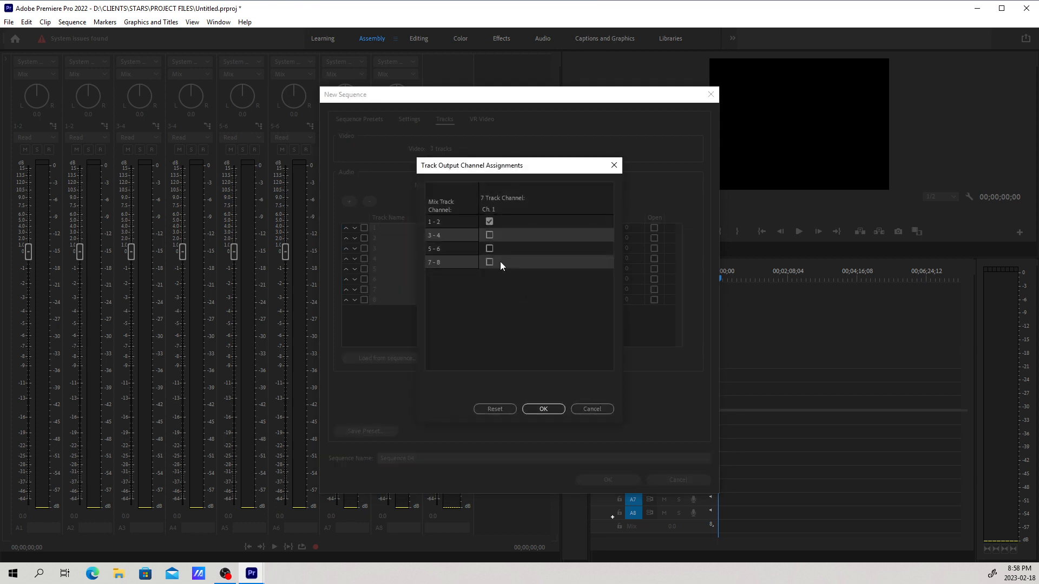
click(490, 221)
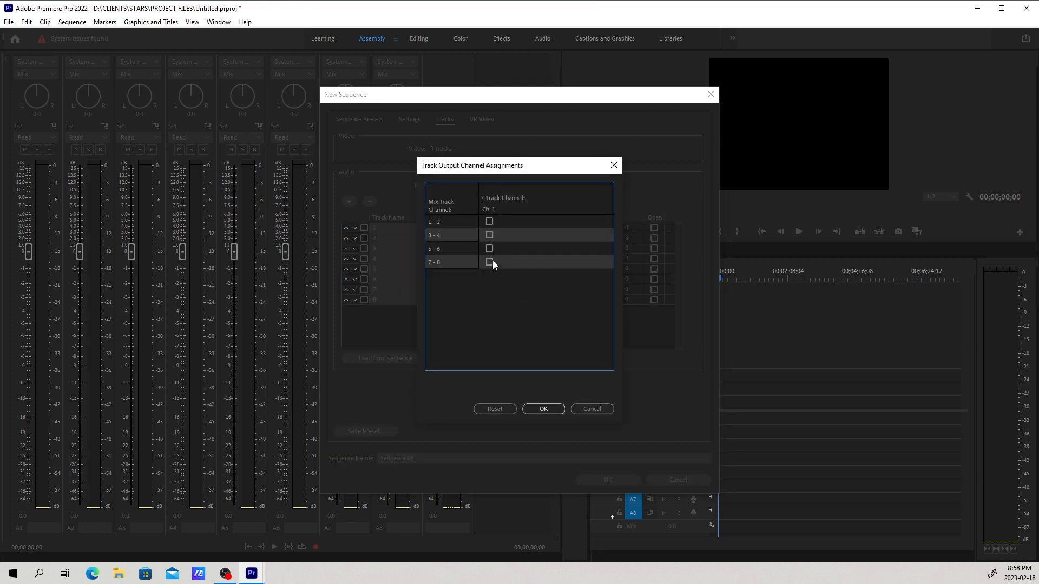
click(543, 409)
click(530, 300)
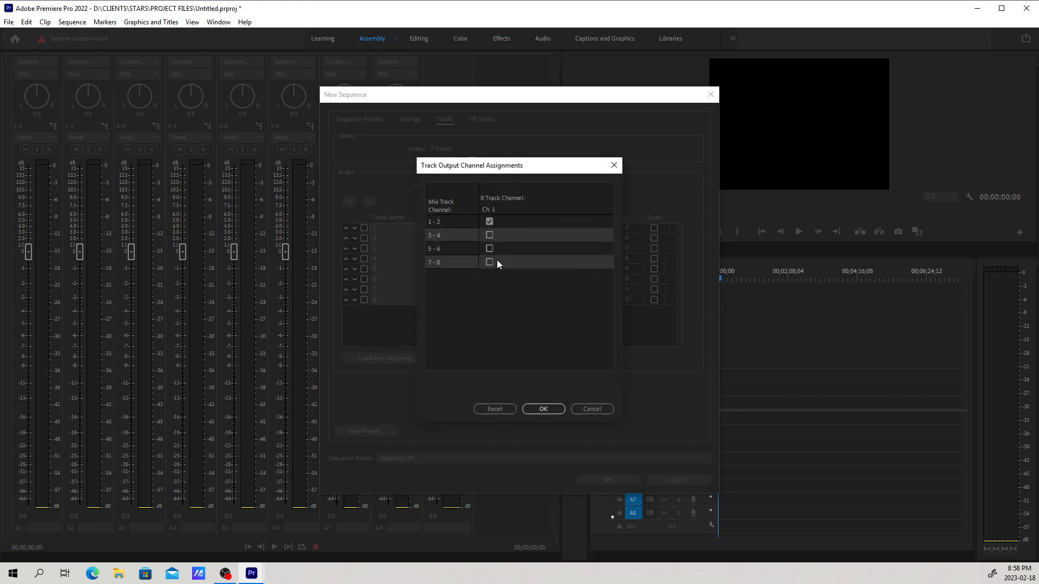
click(492, 223)
click(489, 262)
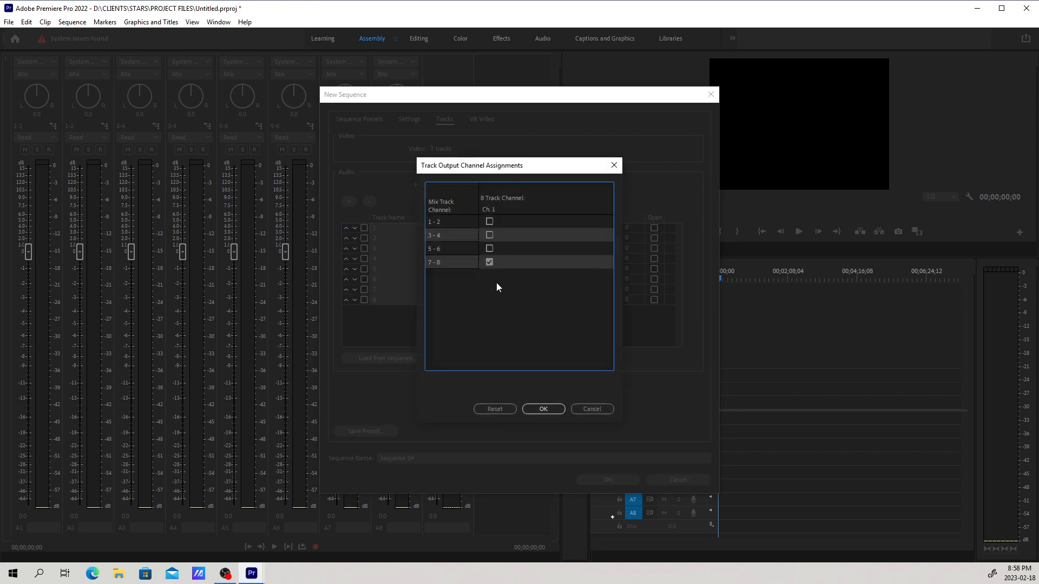
click(538, 405)
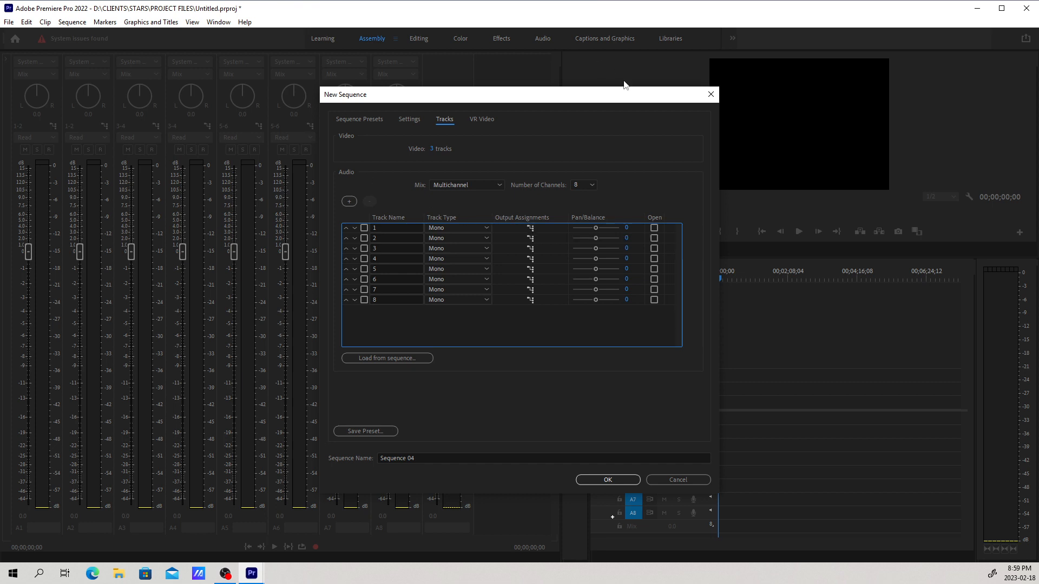
click(710, 94)
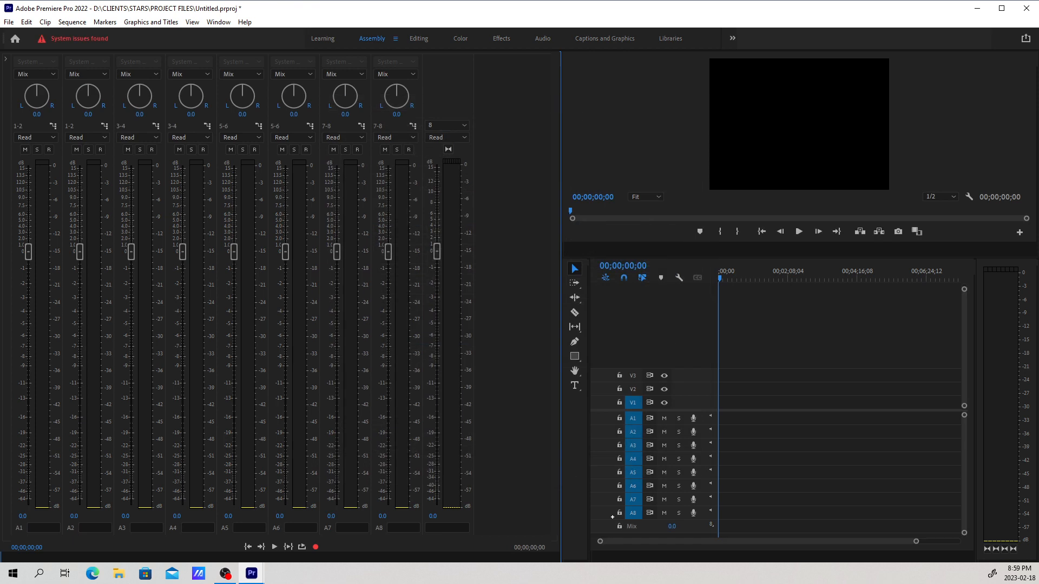
Review the output channel assignments of audio tracks A1 through A4 in the existing sequence's track mixer.
click(53, 126)
click(541, 409)
click(105, 126)
click(539, 409)
click(156, 126)
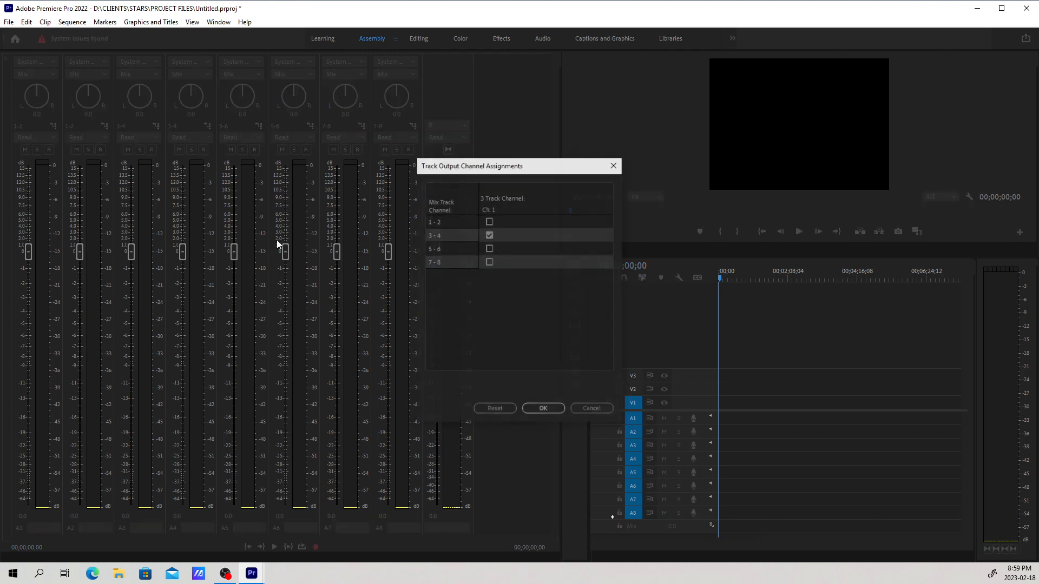
click(543, 409)
click(207, 126)
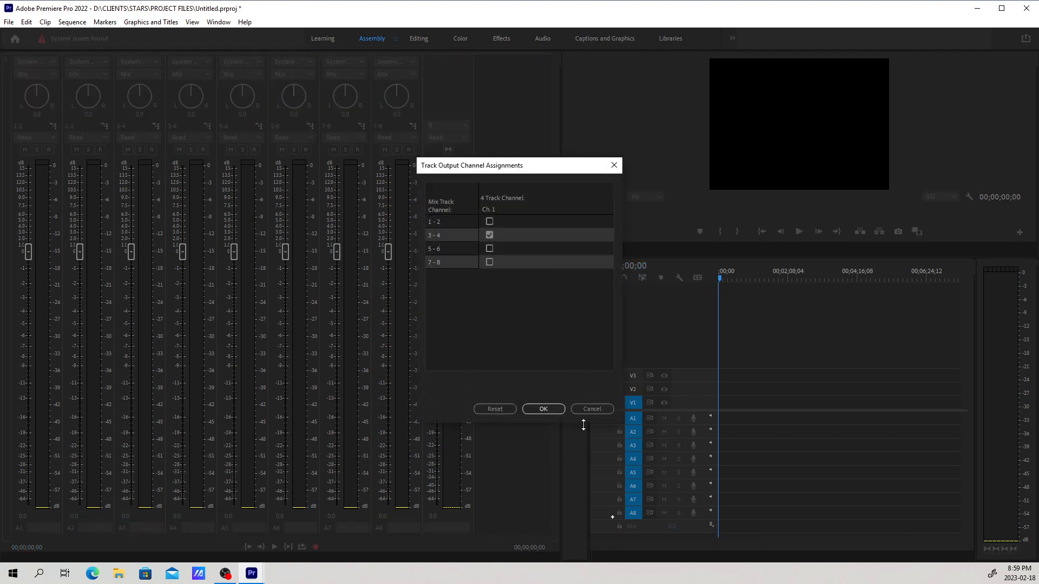
click(543, 409)
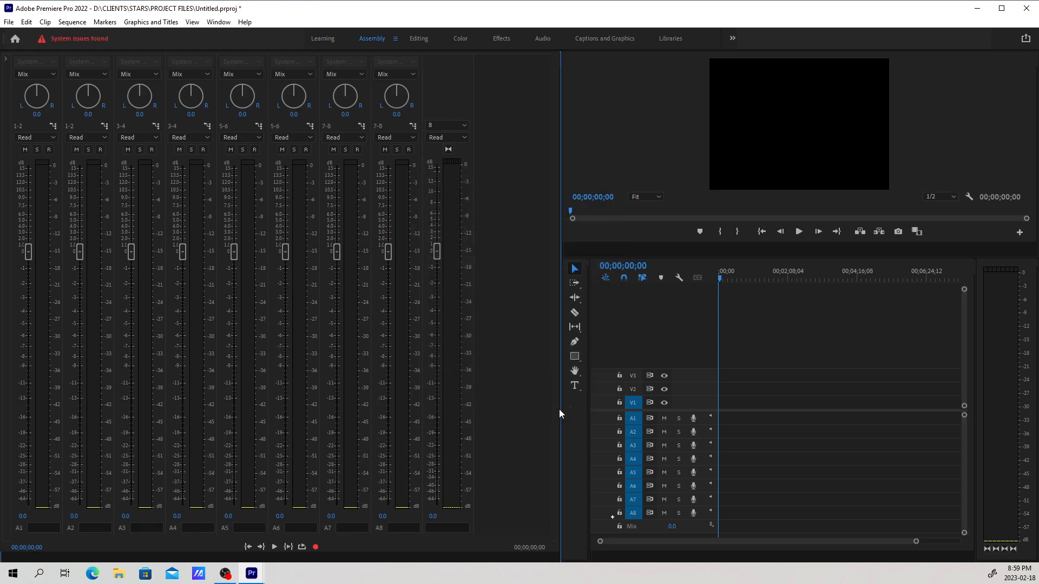